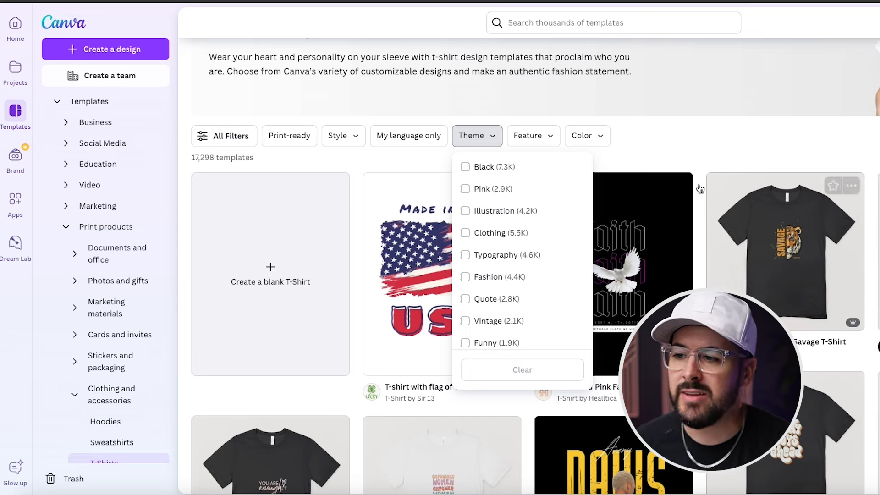
Review the Feature and Color filter options for the T-shirt templates, leaving all filters unset
{"action": "left_click", "coordinate": [552, 134]}
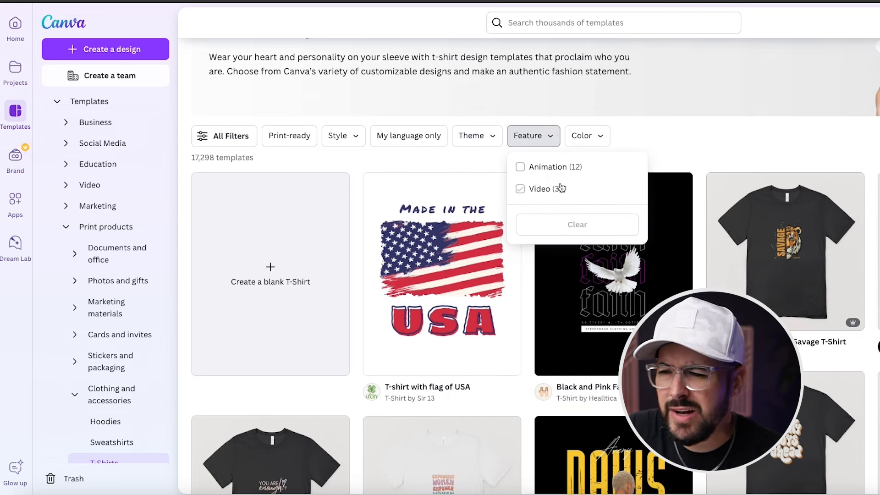
{"action": "left_click", "coordinate": [584, 137]}
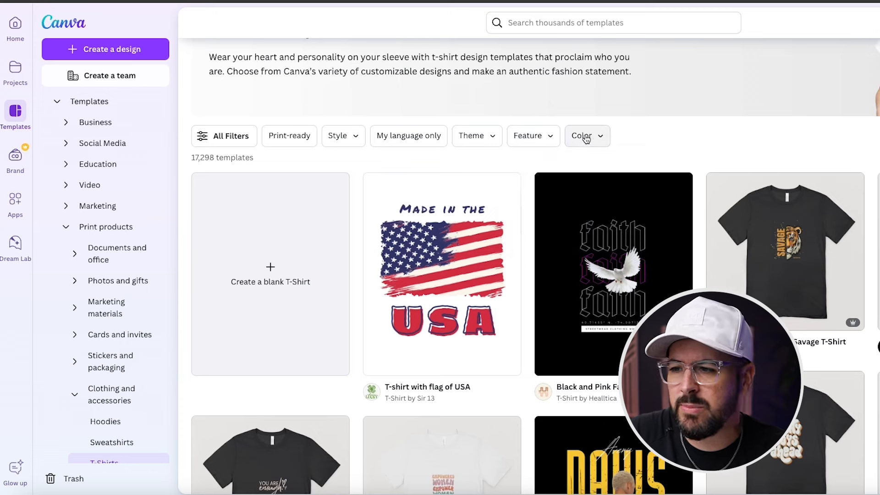
{"action": "left_click", "coordinate": [669, 135]}
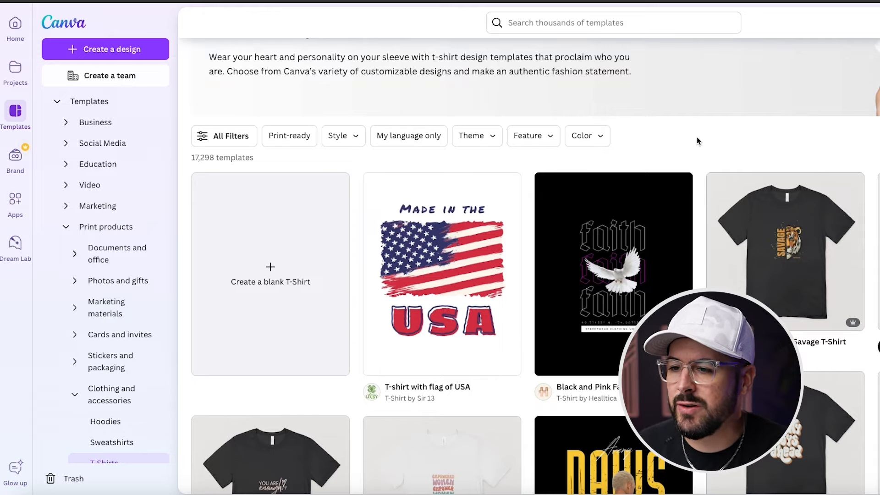
Browse the T-shirt template gallery to examine layouts, typography and illustration styles for design ideas
{"action": "scroll", "coordinate": [699, 172], "scroll_direction": "down", "scroll_amount": 4}
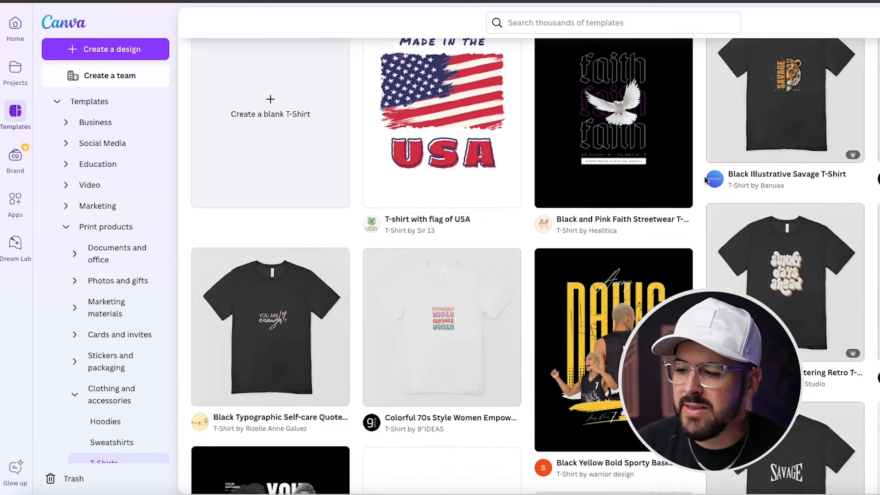
{"action": "scroll", "coordinate": [704, 180], "scroll_direction": "down", "scroll_amount": 5}
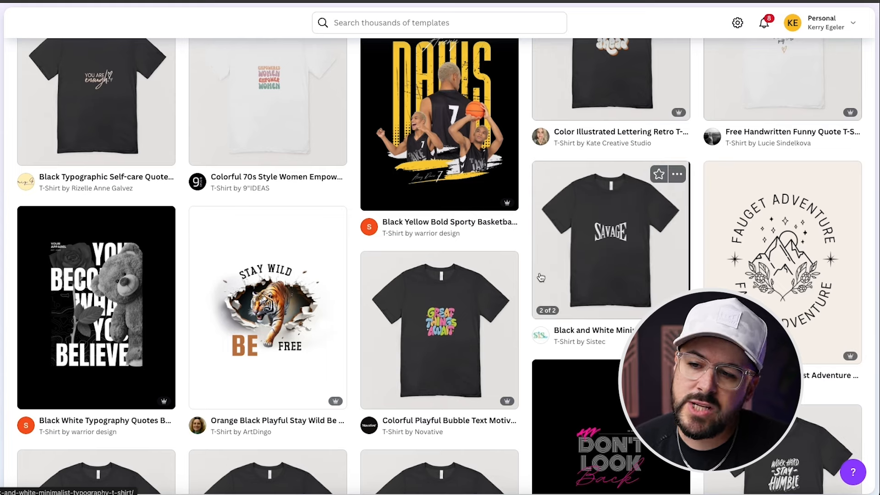
{"action": "scroll", "coordinate": [523, 282], "scroll_direction": "down", "scroll_amount": 5}
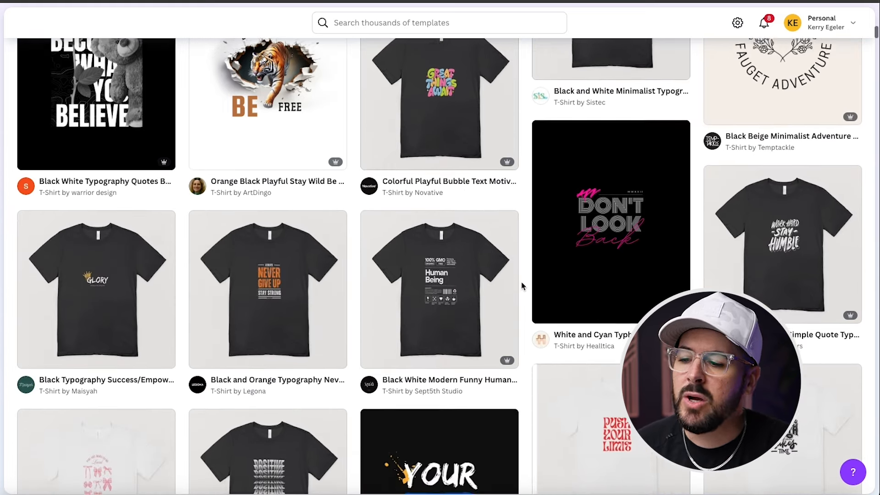
{"action": "mouse_move", "coordinate": [456, 288]}
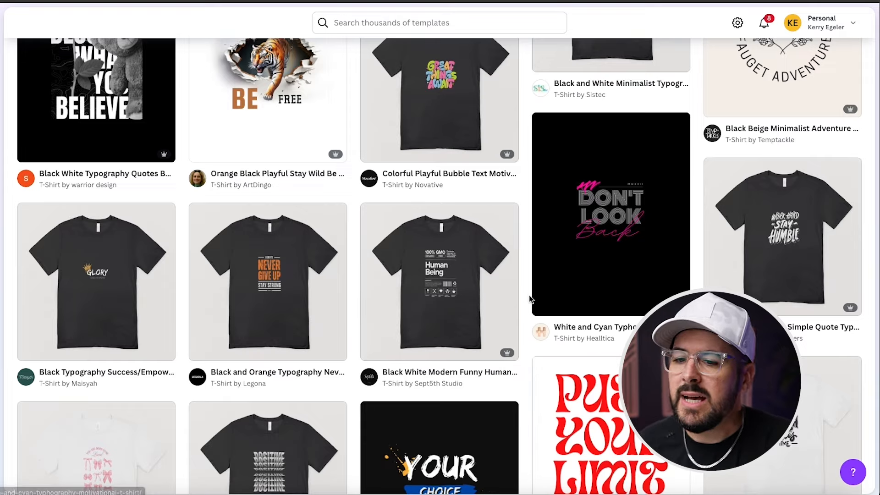
{"action": "scroll", "coordinate": [530, 299], "scroll_direction": "down", "scroll_amount": 6}
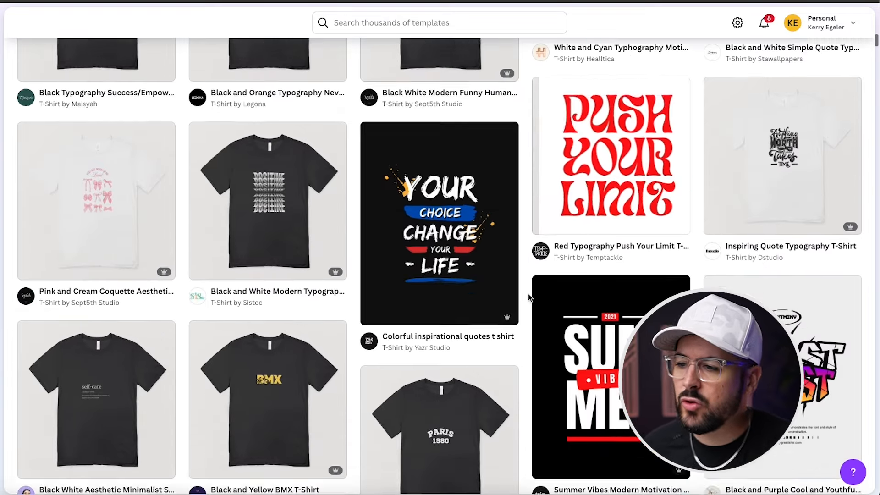
{"action": "scroll", "coordinate": [528, 298], "scroll_direction": "down", "scroll_amount": 8}
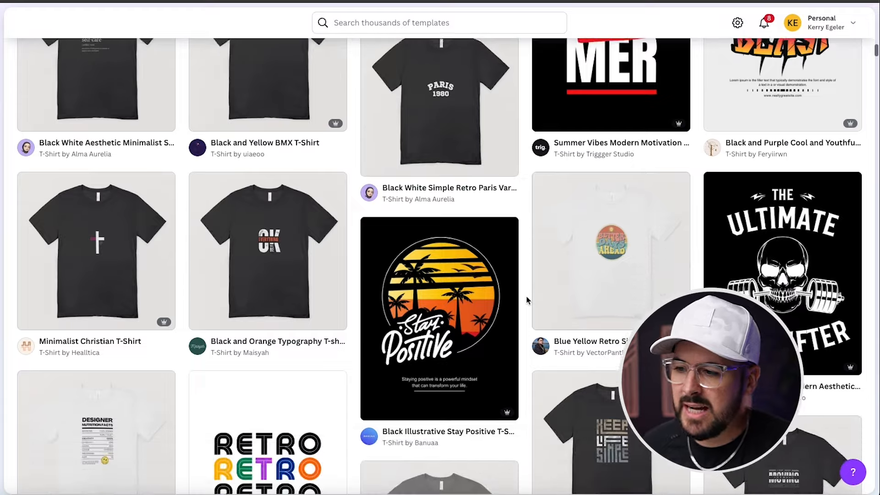
{"action": "scroll", "coordinate": [527, 300], "scroll_direction": "down", "scroll_amount": 6}
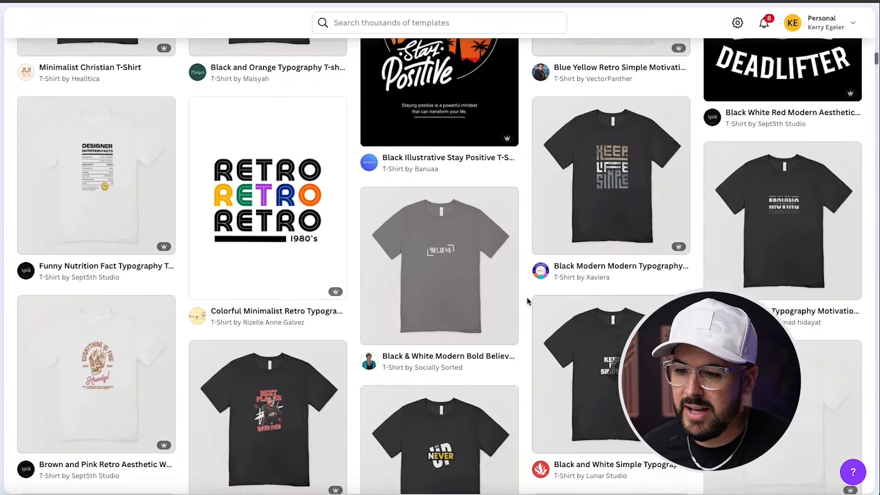
{"action": "scroll", "coordinate": [527, 300], "scroll_direction": "down", "scroll_amount": 7}
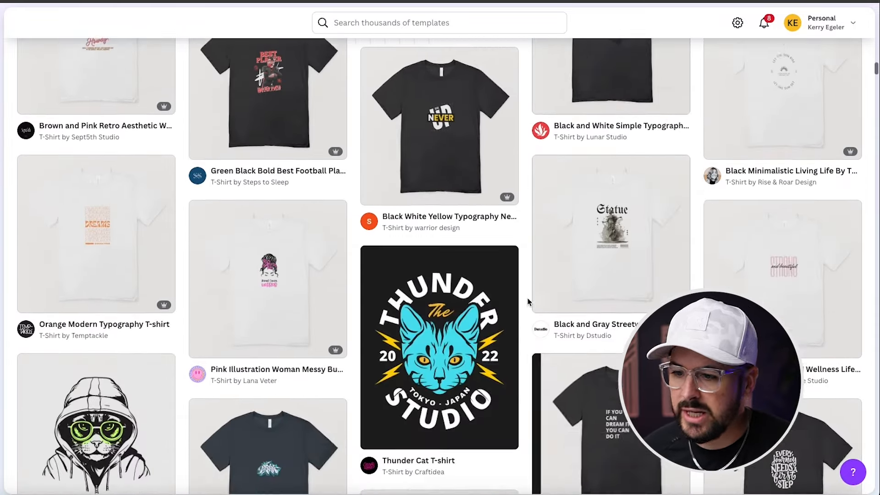
{"action": "scroll", "coordinate": [528, 302], "scroll_direction": "down", "scroll_amount": 3}
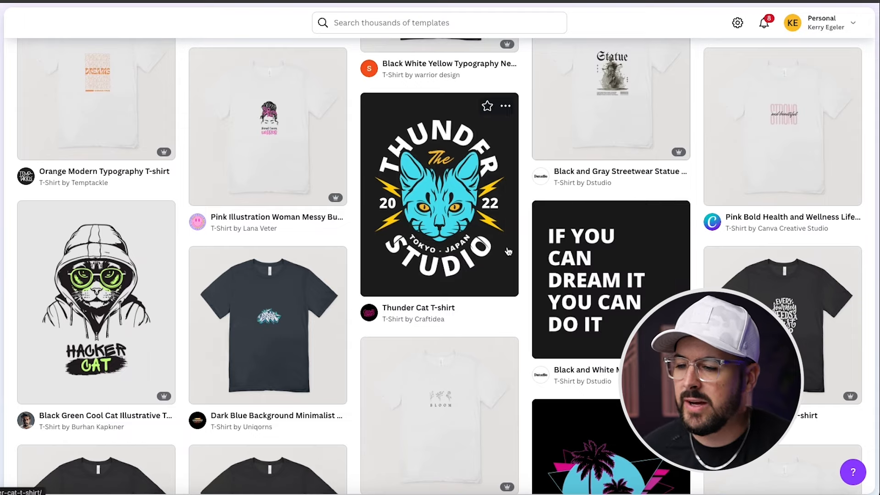
{"action": "scroll", "coordinate": [519, 250], "scroll_direction": "down", "scroll_amount": 2}
{"action": "scroll", "coordinate": [520, 251], "scroll_direction": "down", "scroll_amount": 10}
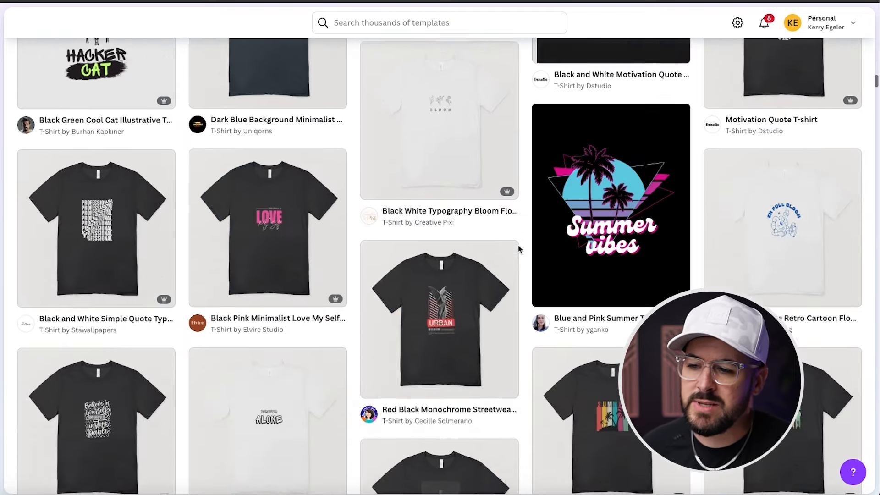
{"action": "scroll", "coordinate": [520, 250], "scroll_direction": "down", "scroll_amount": 10}
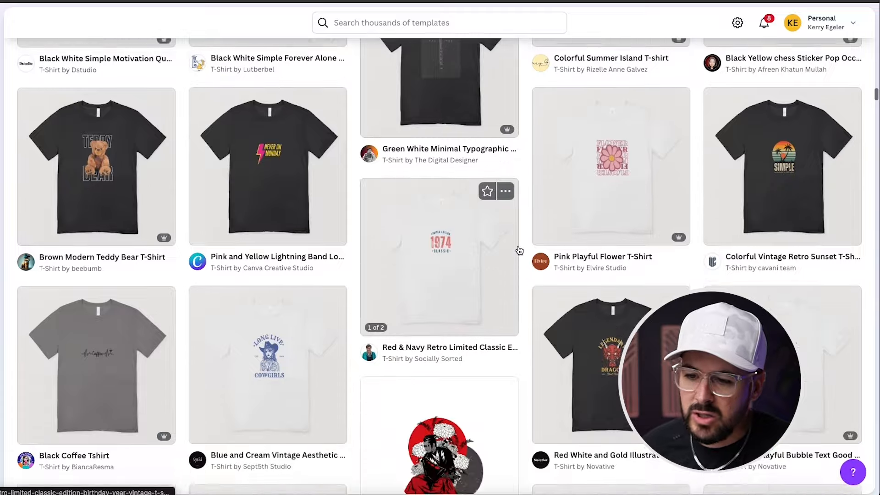
{"action": "scroll", "coordinate": [519, 251], "scroll_direction": "down", "scroll_amount": 7}
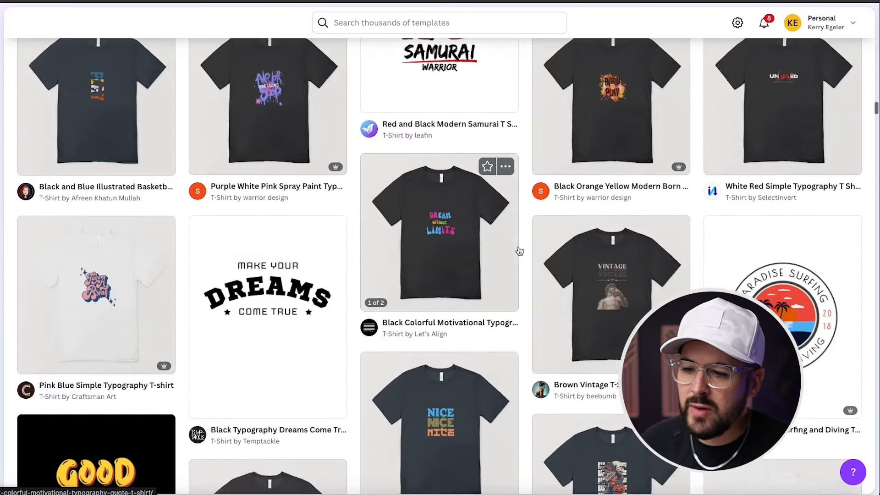
{"action": "scroll", "coordinate": [520, 253], "scroll_direction": "down", "scroll_amount": 1}
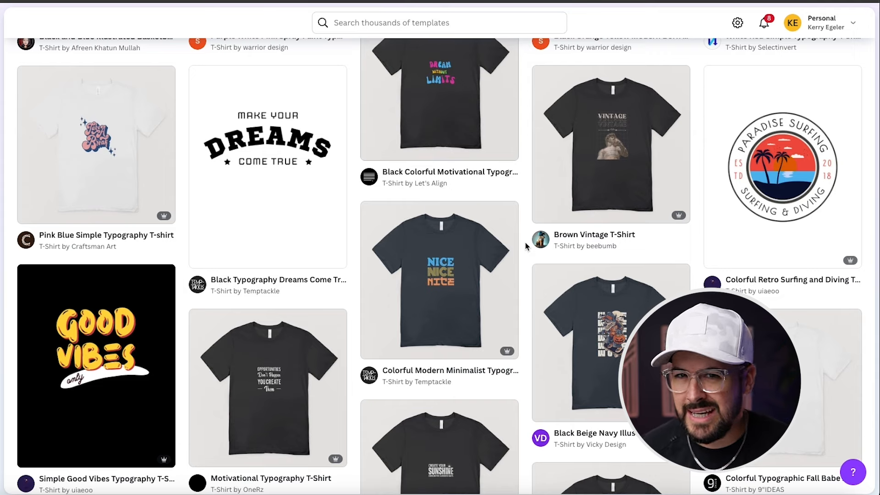
{"action": "scroll", "coordinate": [525, 246], "scroll_direction": "down", "scroll_amount": 4}
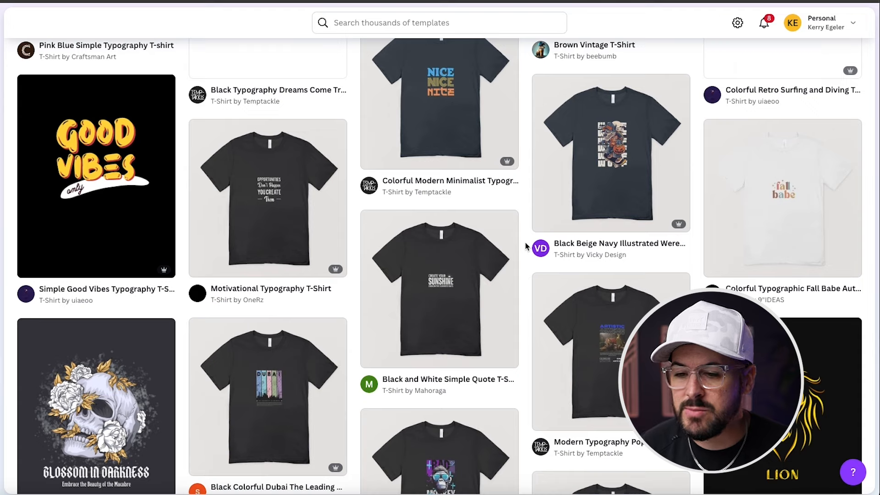
{"action": "scroll", "coordinate": [526, 246], "scroll_direction": "down", "scroll_amount": 2}
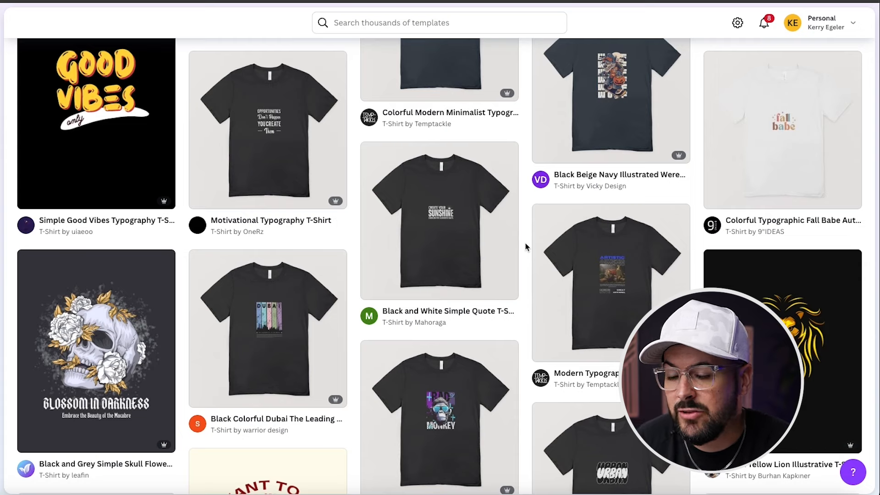
{"action": "scroll", "coordinate": [528, 248], "scroll_direction": "down", "scroll_amount": 8}
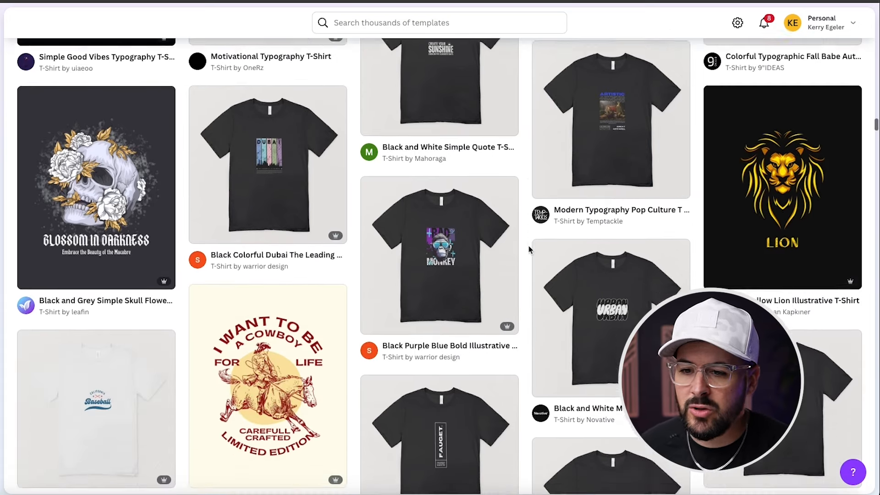
{"action": "scroll", "coordinate": [530, 248], "scroll_direction": "down", "scroll_amount": 3}
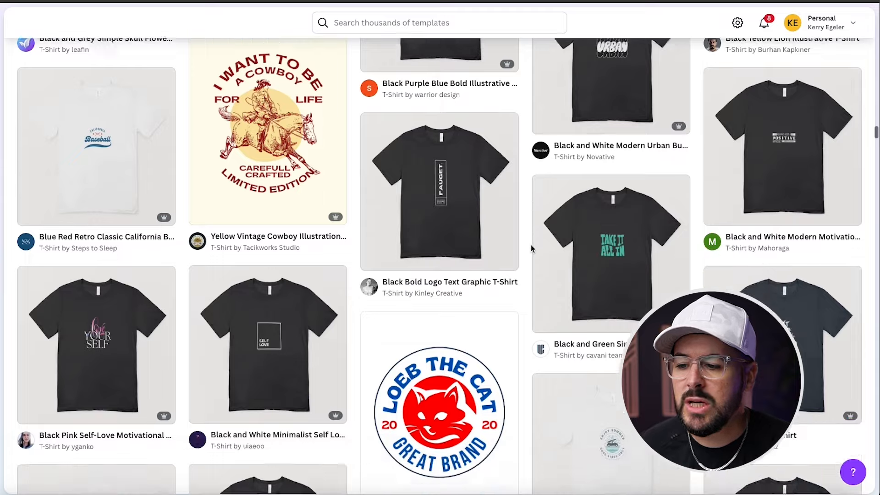
{"action": "scroll", "coordinate": [531, 248], "scroll_direction": "down", "scroll_amount": 3}
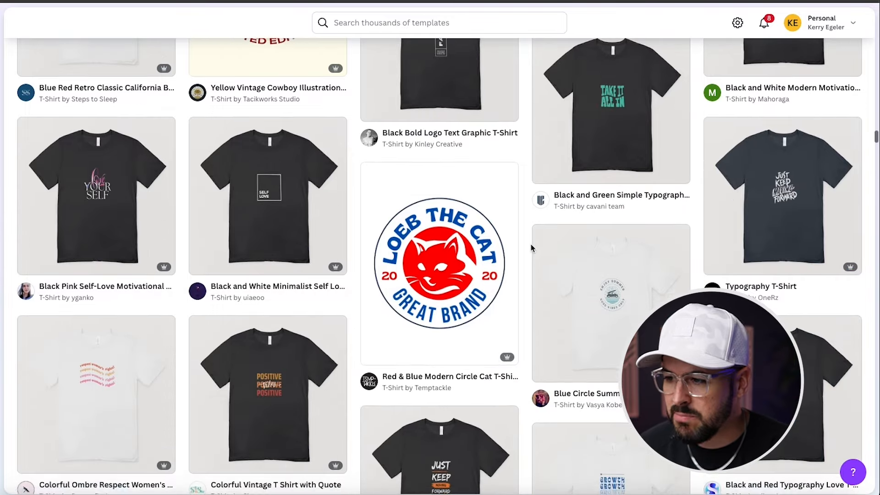
{"action": "scroll", "coordinate": [530, 248], "scroll_direction": "down", "scroll_amount": 7}
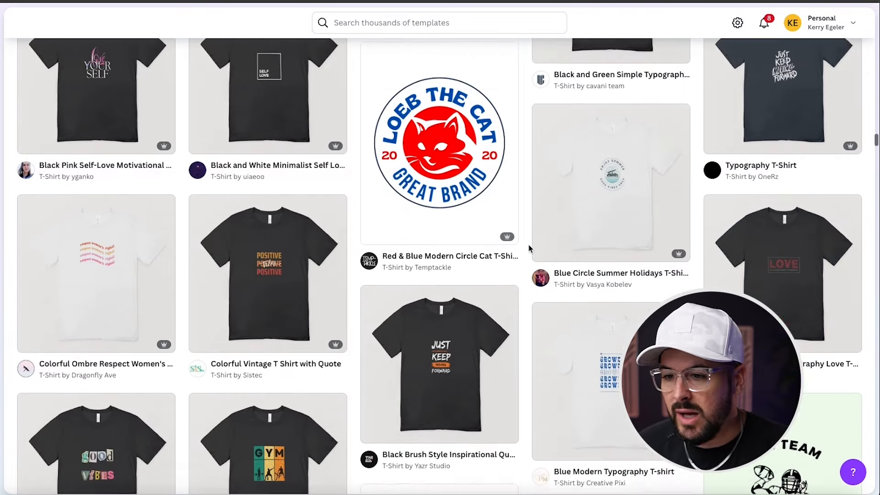
{"action": "scroll", "coordinate": [531, 249], "scroll_direction": "down", "scroll_amount": 8}
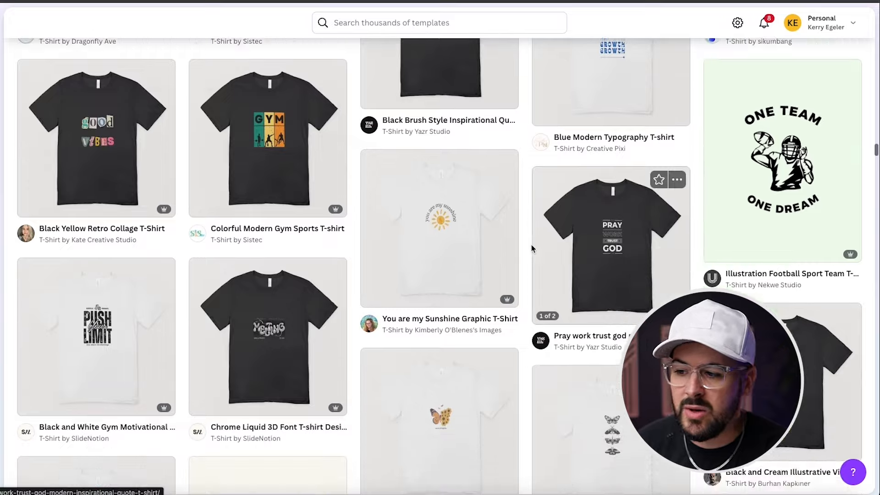
{"action": "scroll", "coordinate": [531, 248], "scroll_direction": "down", "scroll_amount": 3}
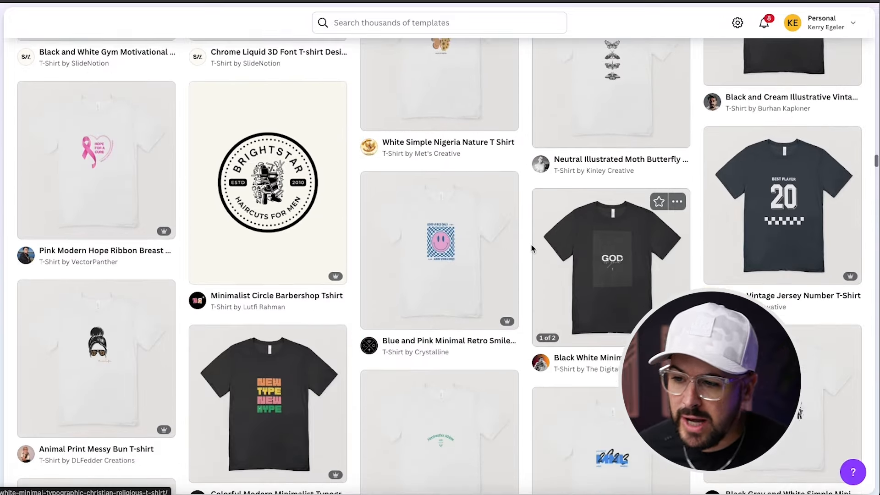
{"action": "scroll", "coordinate": [530, 245], "scroll_direction": "down", "scroll_amount": 1}
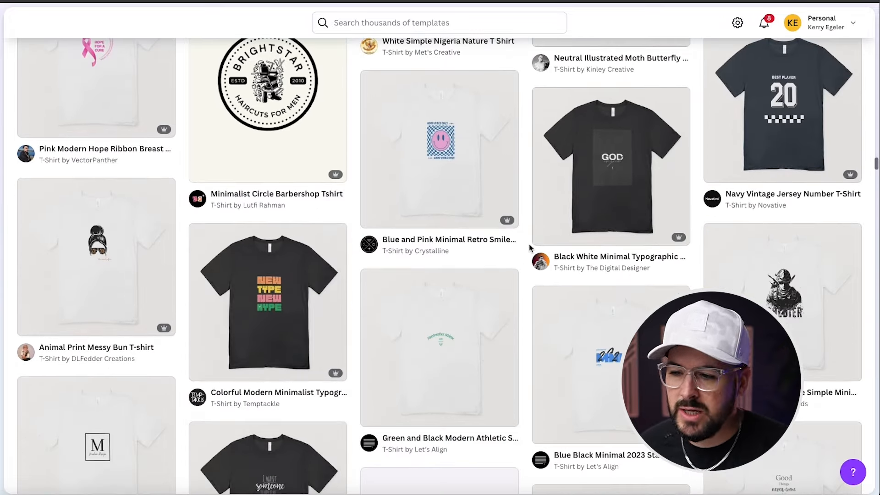
{"action": "scroll", "coordinate": [530, 276], "scroll_direction": "down", "scroll_amount": 2}
{"action": "scroll", "coordinate": [530, 276], "scroll_direction": "down", "scroll_amount": 7}
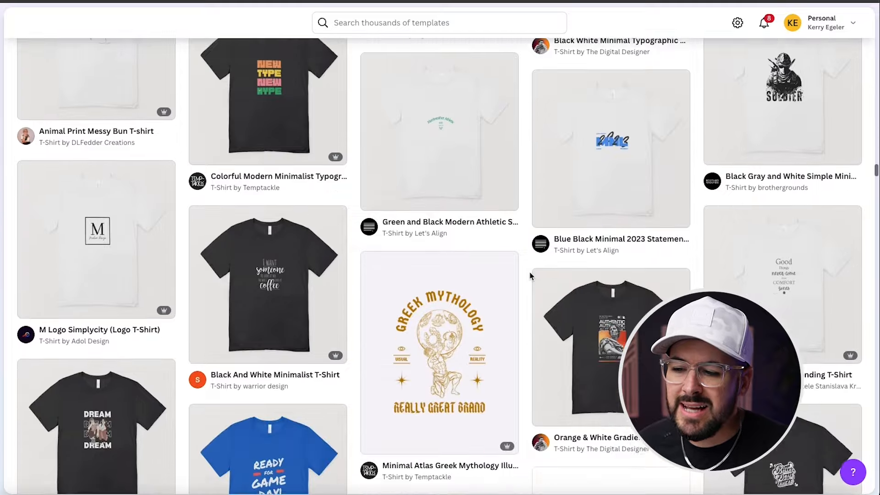
{"action": "scroll", "coordinate": [530, 276], "scroll_direction": "down", "scroll_amount": 1}
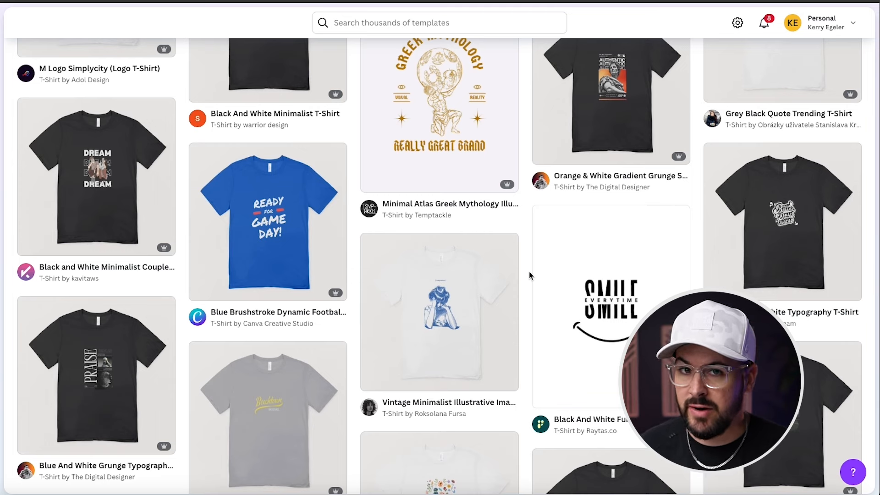
{"action": "scroll", "coordinate": [526, 274], "scroll_direction": "down", "scroll_amount": 5}
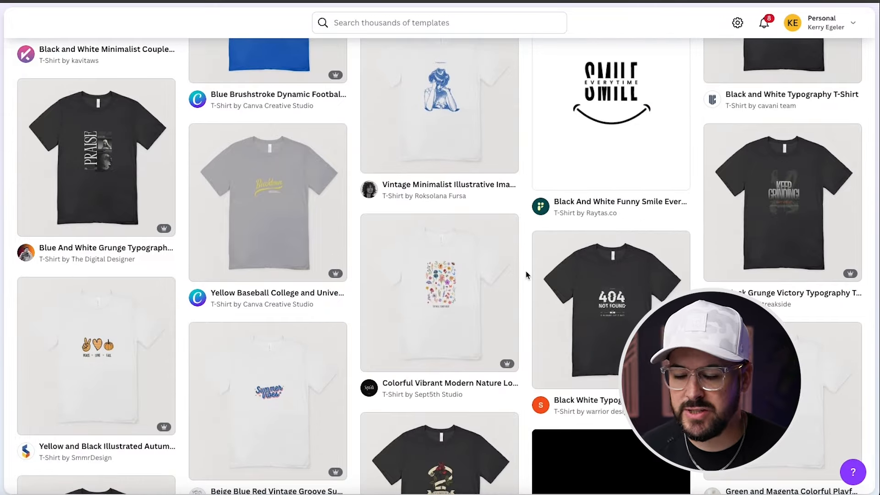
{"action": "scroll", "coordinate": [526, 274], "scroll_direction": "down", "scroll_amount": 10}
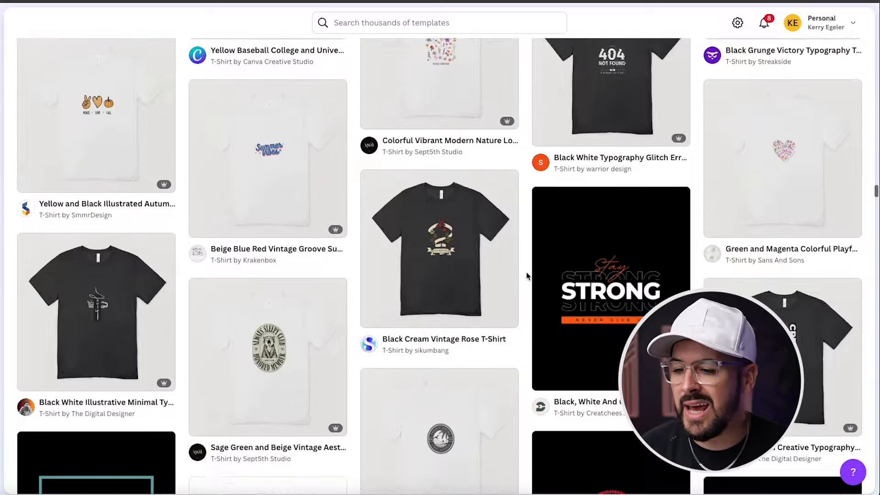
{"action": "scroll", "coordinate": [526, 275], "scroll_direction": "down", "scroll_amount": 5}
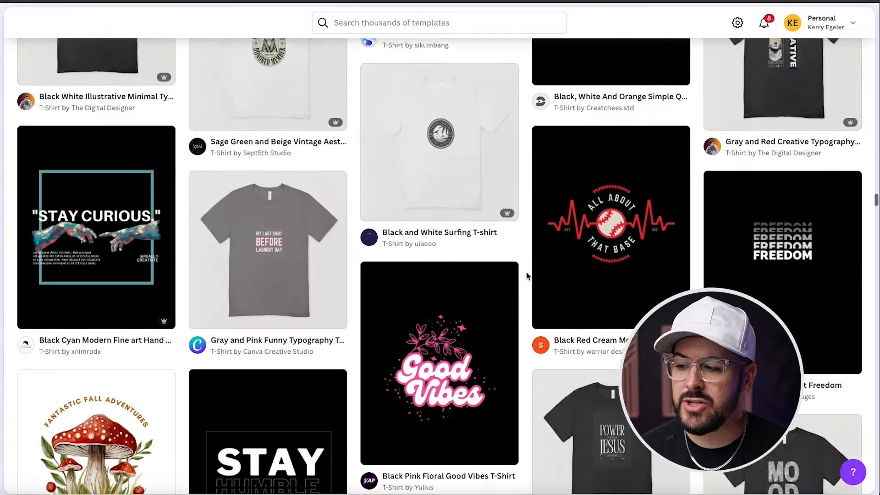
{"action": "scroll", "coordinate": [526, 276], "scroll_direction": "down", "scroll_amount": 1}
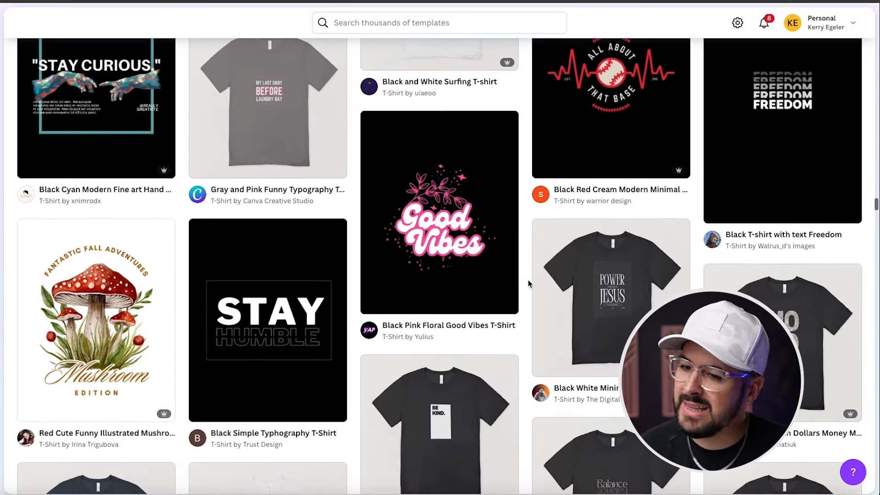
{"action": "scroll", "coordinate": [527, 279], "scroll_direction": "down", "scroll_amount": 5}
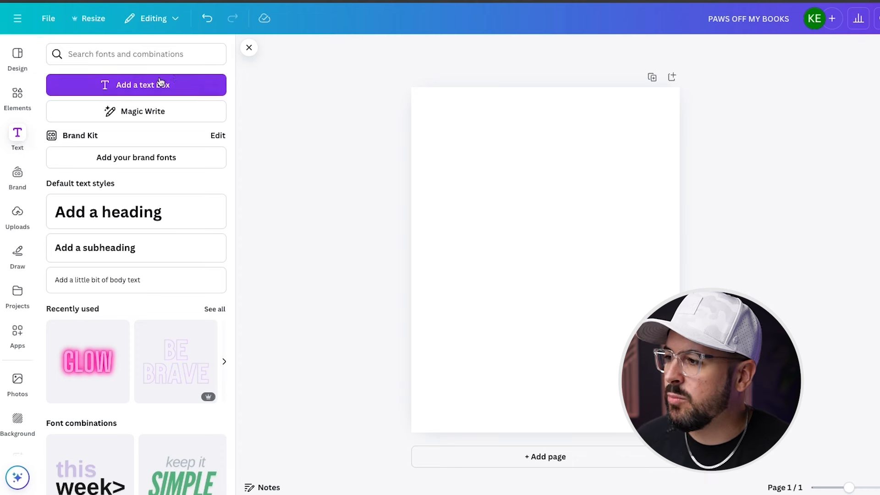
Add a text box to the blank page and browse the ready-made font combinations for style ideas
{"action": "left_click", "coordinate": [170, 90]}
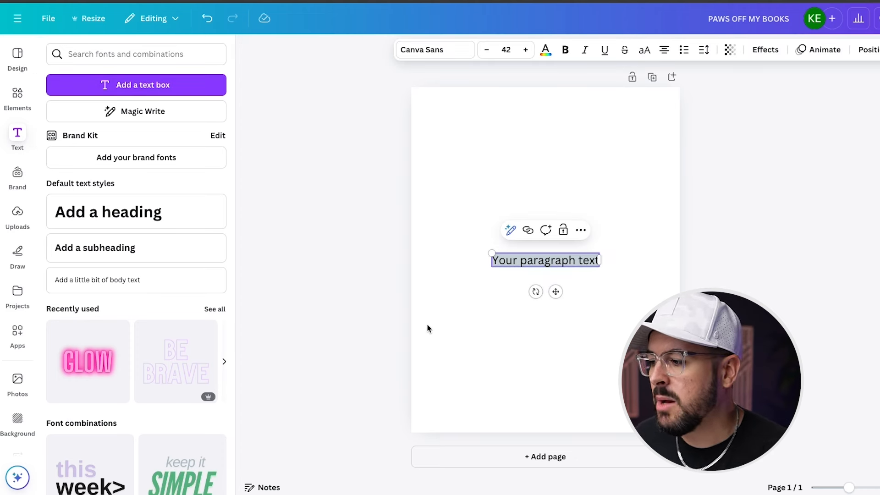
{"action": "scroll", "coordinate": [146, 346], "scroll_direction": "down", "scroll_amount": 7}
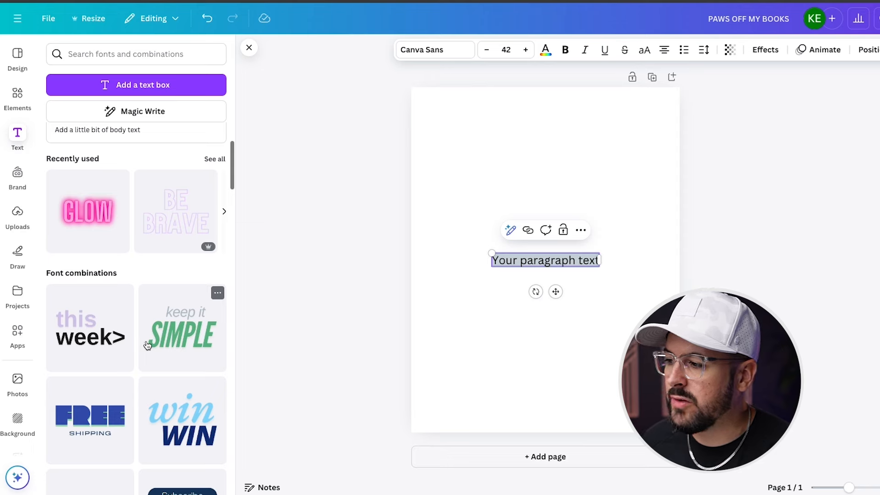
{"action": "scroll", "coordinate": [147, 344], "scroll_direction": "down", "scroll_amount": 8}
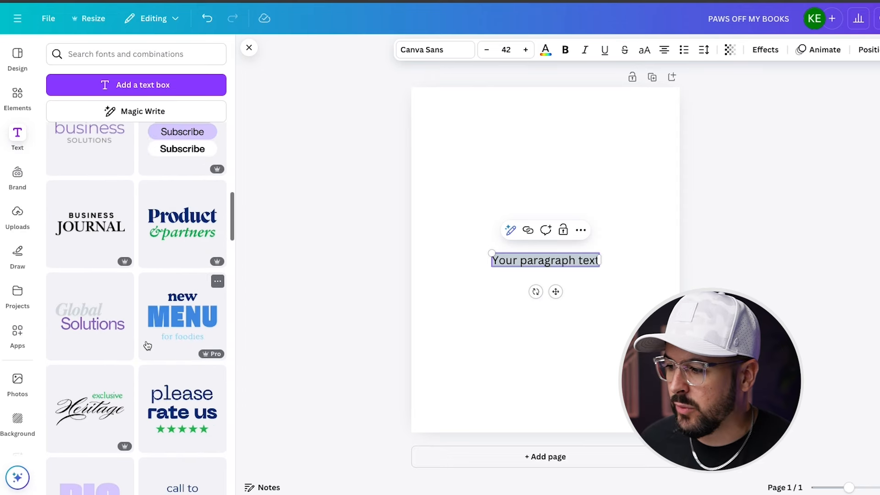
{"action": "scroll", "coordinate": [146, 344], "scroll_direction": "down", "scroll_amount": 7}
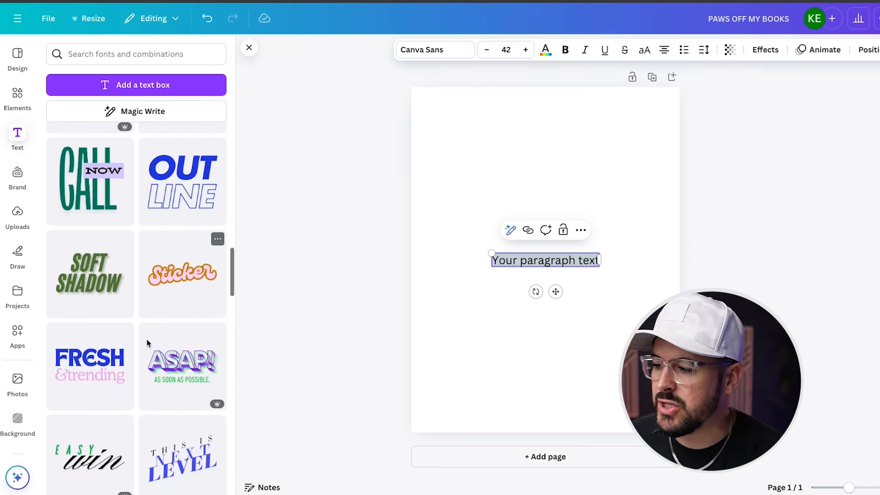
{"action": "scroll", "coordinate": [153, 340], "scroll_direction": "down", "scroll_amount": 6}
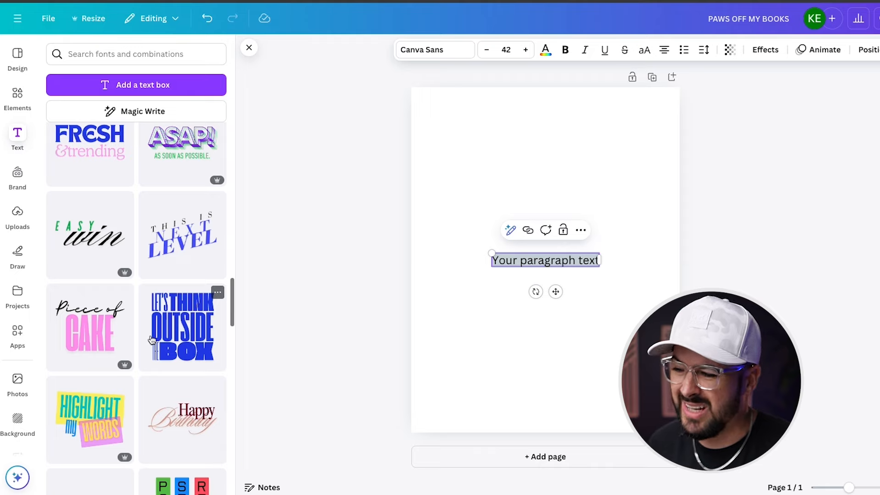
{"action": "scroll", "coordinate": [153, 340], "scroll_direction": "up", "scroll_amount": 20}
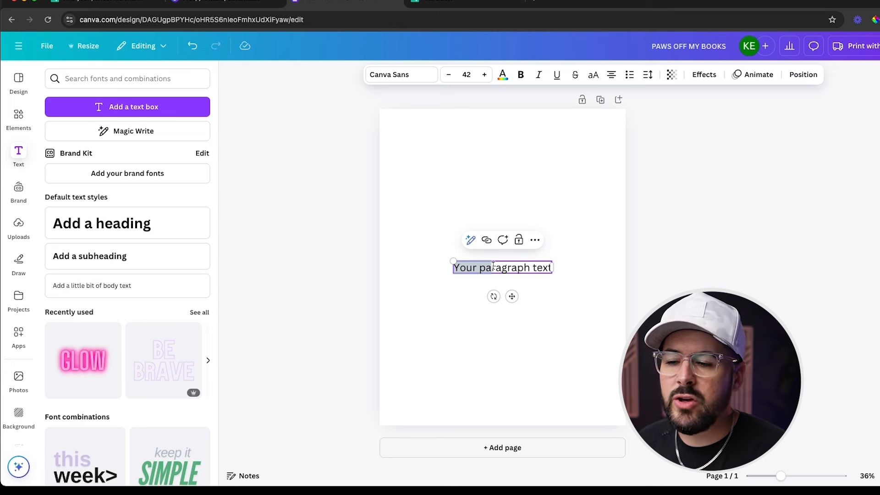
Replace the placeholder text in the text box with "PAWS OFF MY BOOKS"
{"action": "double_click", "coordinate": [535, 259]}
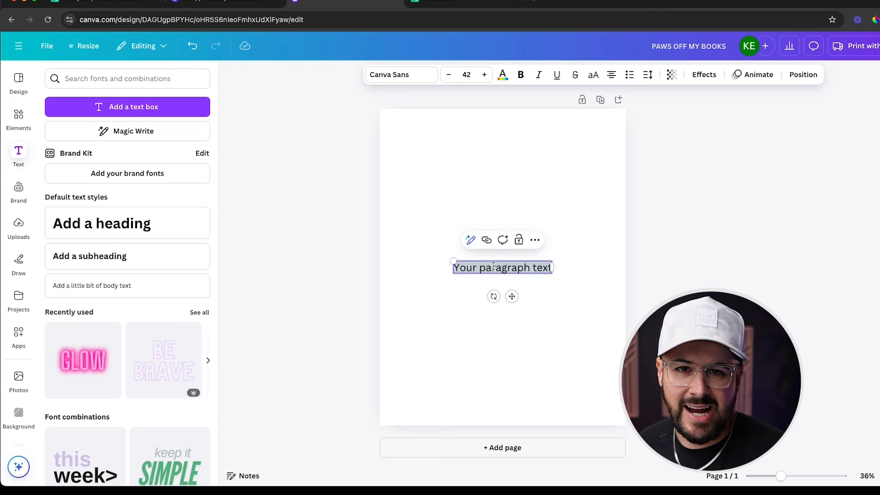
{"action": "type", "text": "PAWS OFF MY BOOKS"}
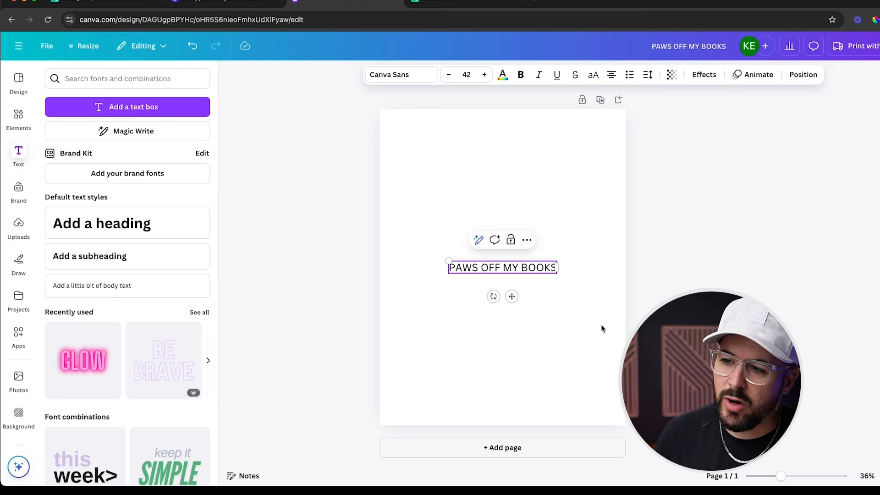
{"action": "left_click", "coordinate": [507, 249]}
{"action": "left_click", "coordinate": [510, 270]}
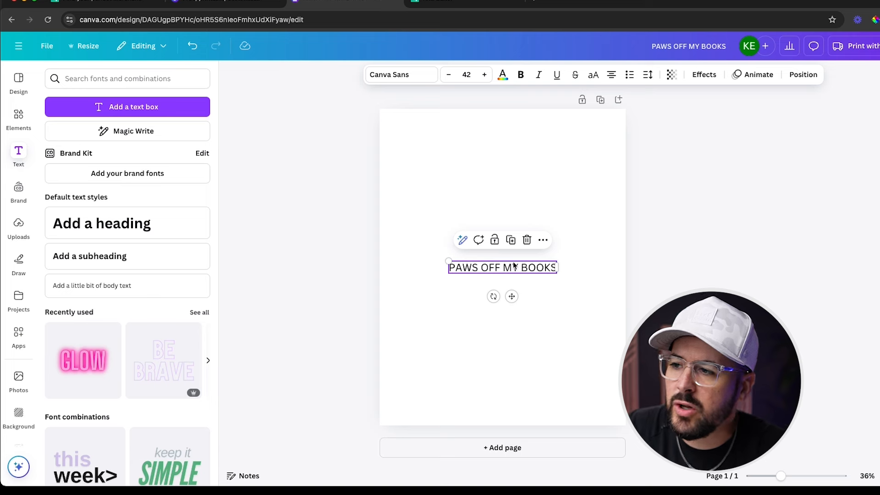
Examine the recommended, recently used and popular fonts available for the "PAWS OFF MY BOOKS" text
{"action": "left_click", "coordinate": [390, 77]}
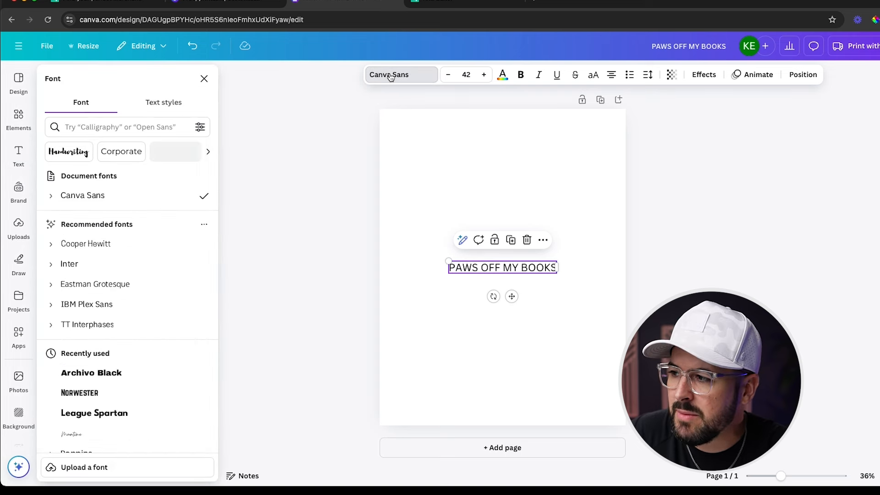
{"action": "scroll", "coordinate": [181, 259], "scroll_direction": "down", "scroll_amount": 5}
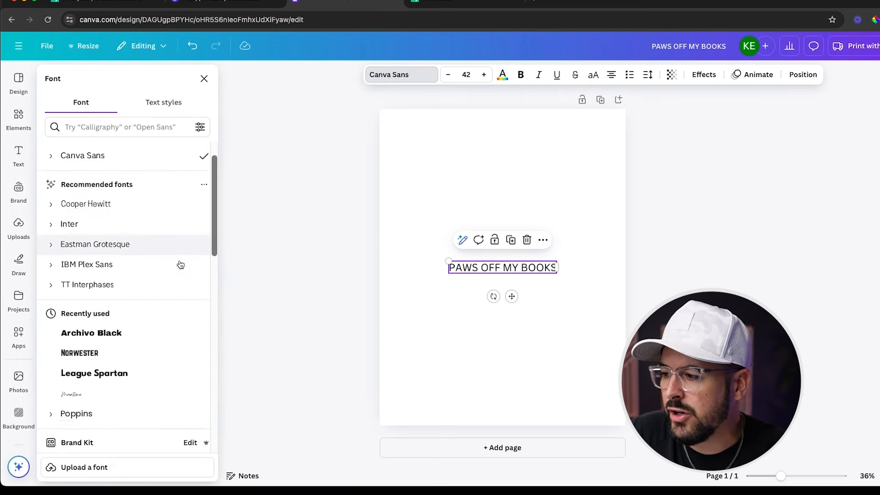
{"action": "scroll", "coordinate": [179, 264], "scroll_direction": "down", "scroll_amount": 2}
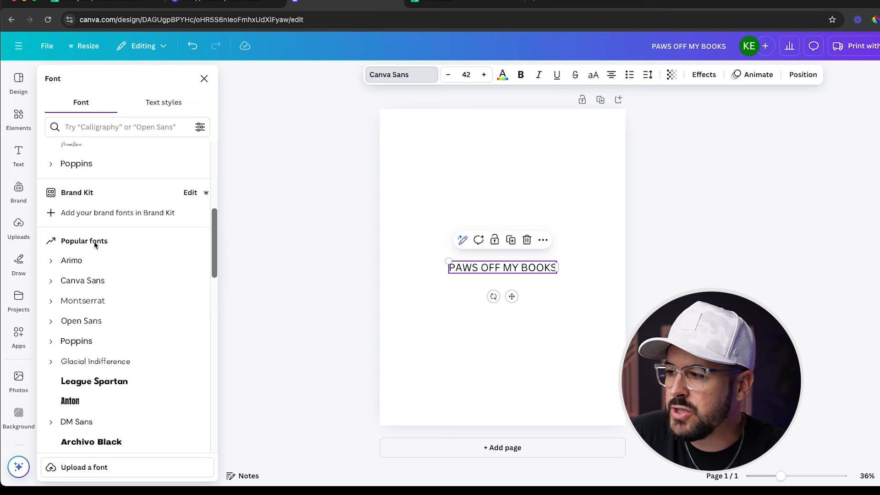
{"action": "scroll", "coordinate": [95, 245], "scroll_direction": "up", "scroll_amount": 6}
{"action": "scroll", "coordinate": [95, 246], "scroll_direction": "down", "scroll_amount": 6}
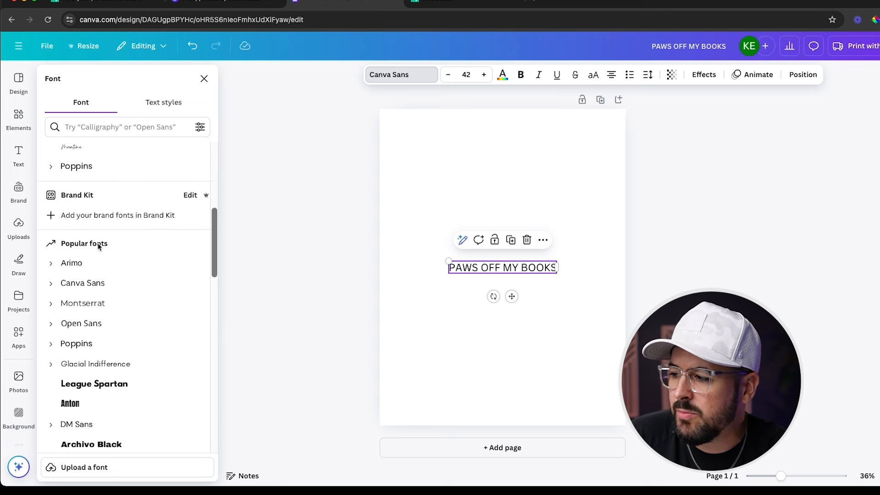
{"action": "scroll", "coordinate": [103, 255], "scroll_direction": "down", "scroll_amount": 1}
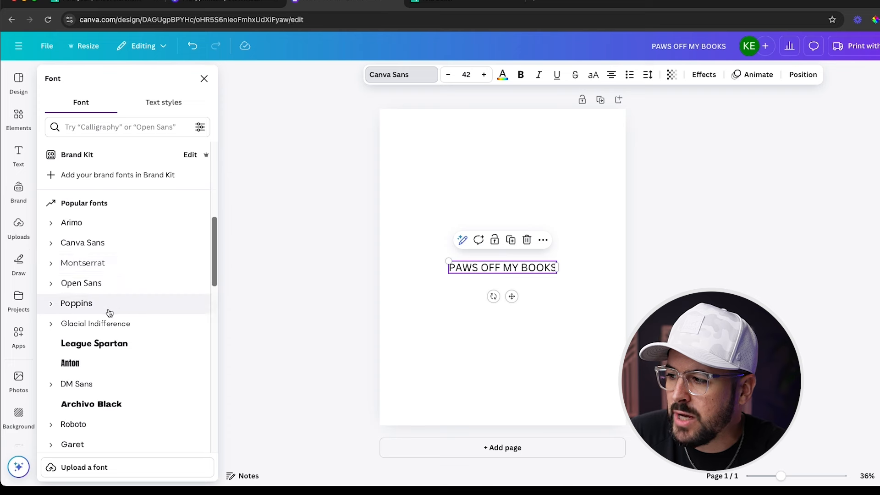
{"action": "scroll", "coordinate": [121, 327], "scroll_direction": "down", "scroll_amount": 2}
{"action": "scroll", "coordinate": [122, 328], "scroll_direction": "down", "scroll_amount": 3}
{"action": "scroll", "coordinate": [122, 328], "scroll_direction": "down", "scroll_amount": 2}
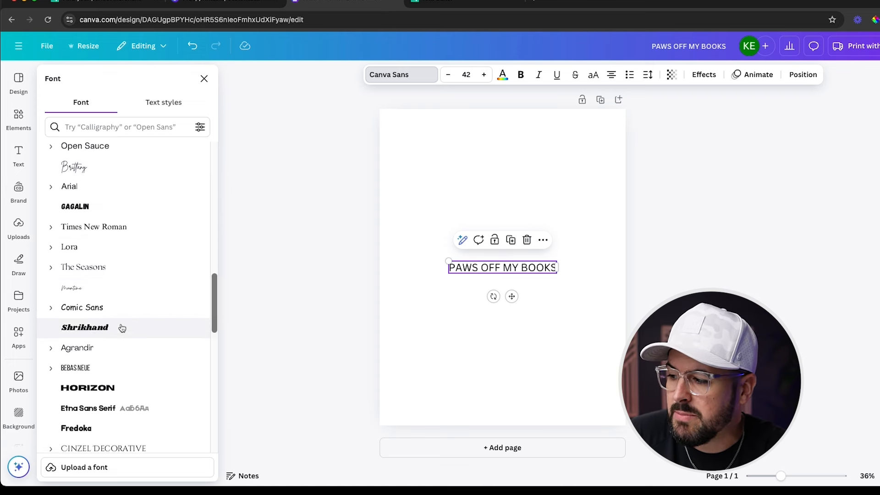
{"action": "scroll", "coordinate": [122, 328], "scroll_direction": "down", "scroll_amount": 12}
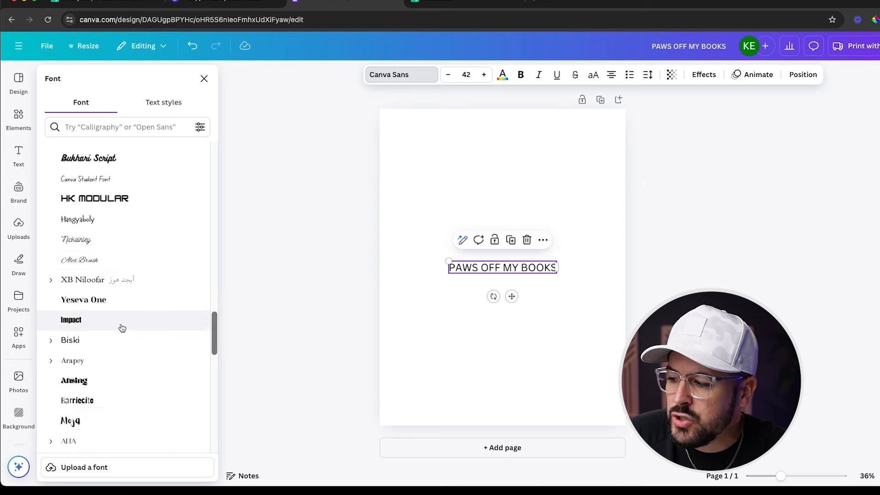
{"action": "scroll", "coordinate": [122, 327], "scroll_direction": "down", "scroll_amount": 10}
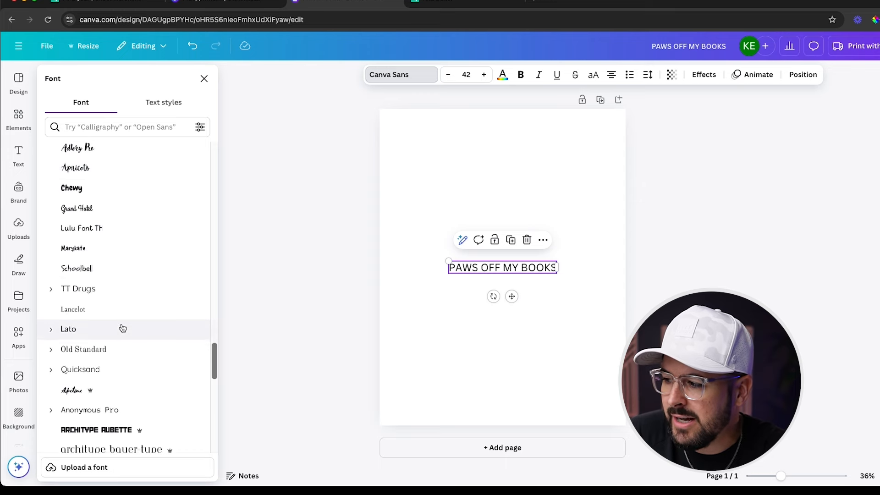
{"action": "scroll", "coordinate": [122, 328], "scroll_direction": "down", "scroll_amount": 10}
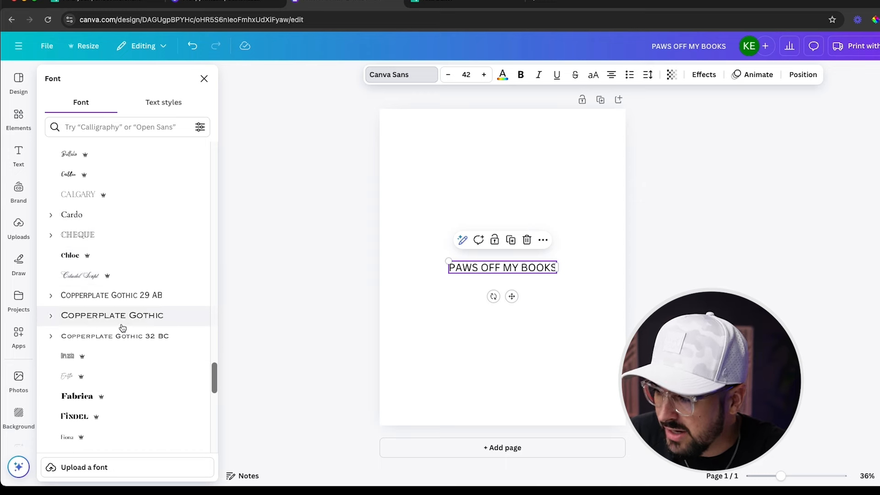
{"action": "scroll", "coordinate": [122, 327], "scroll_direction": "up", "scroll_amount": 6}
{"action": "scroll", "coordinate": [122, 328], "scroll_direction": "up", "scroll_amount": 20}
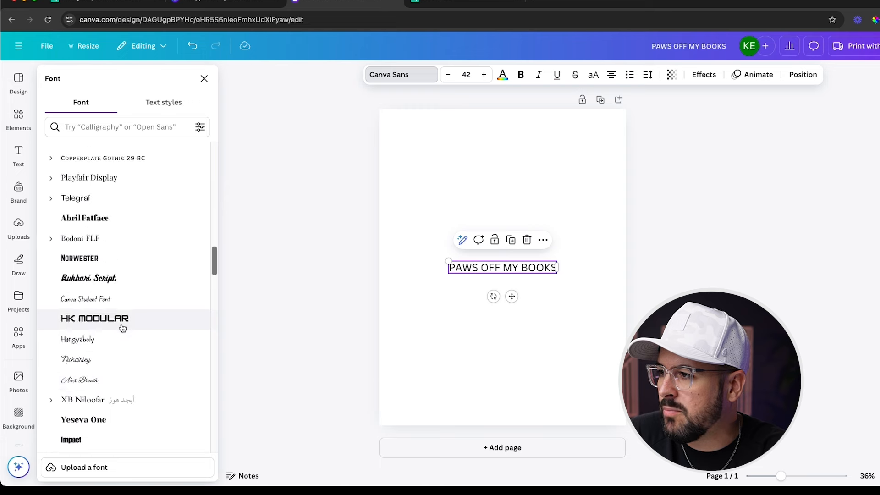
{"action": "scroll", "coordinate": [121, 329], "scroll_direction": "up", "scroll_amount": 5}
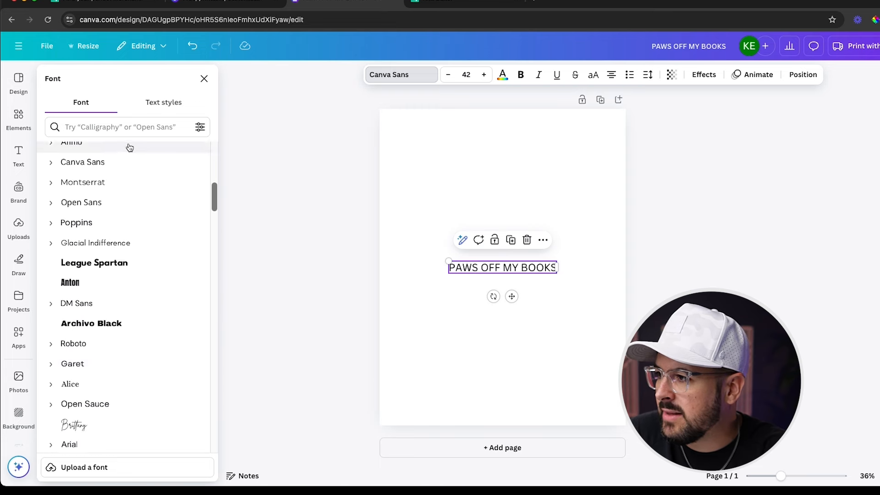
Search the fonts for "groovy", apply Laries Script to the text, and rewrite it as "Paws Off My Books"
{"action": "left_click", "coordinate": [139, 124]}
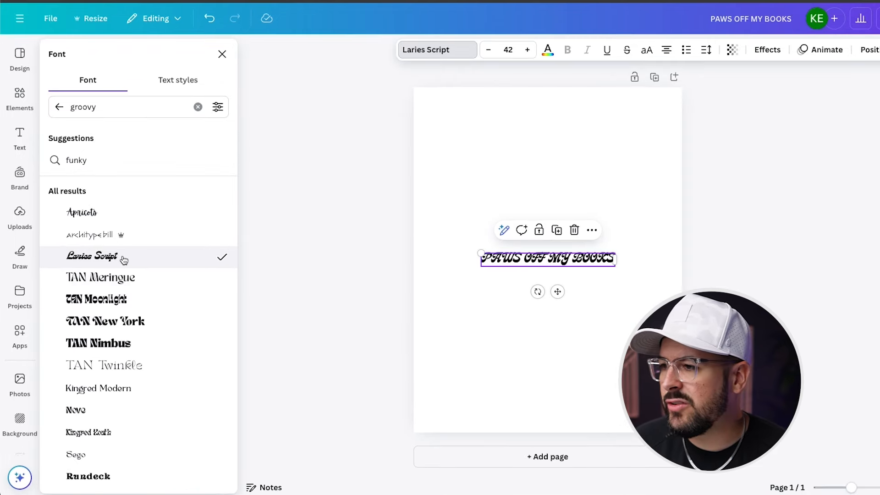
{"action": "double_click", "coordinate": [573, 259]}
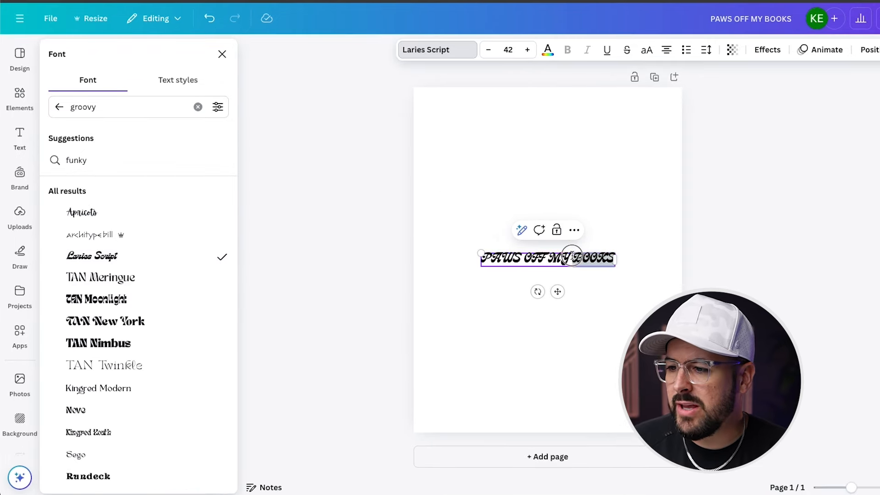
{"action": "triple_click", "coordinate": [566, 259]}
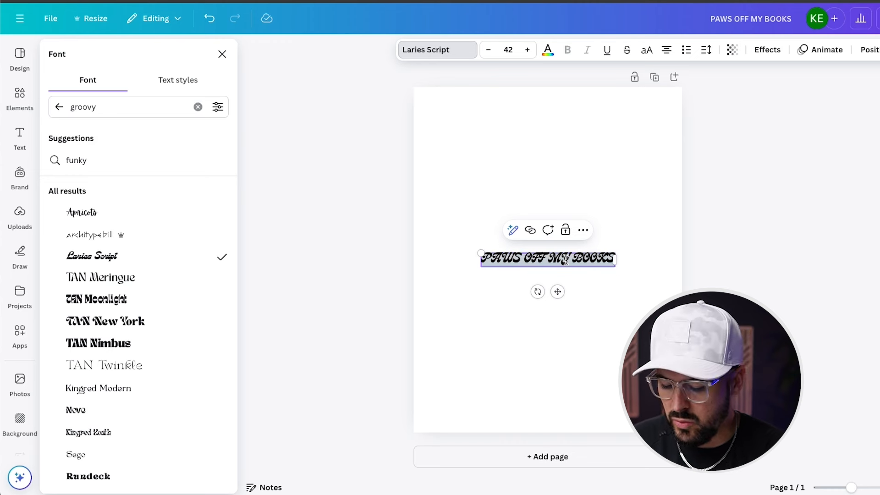
{"action": "type", "text": "Paws Of"}
{"action": "key", "text": "BackSpace"}
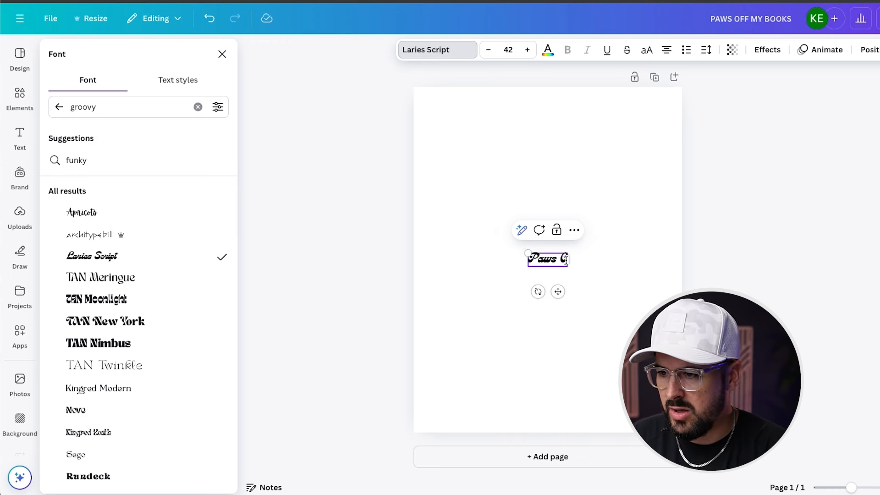
{"action": "type", "text": "ff My Books"}
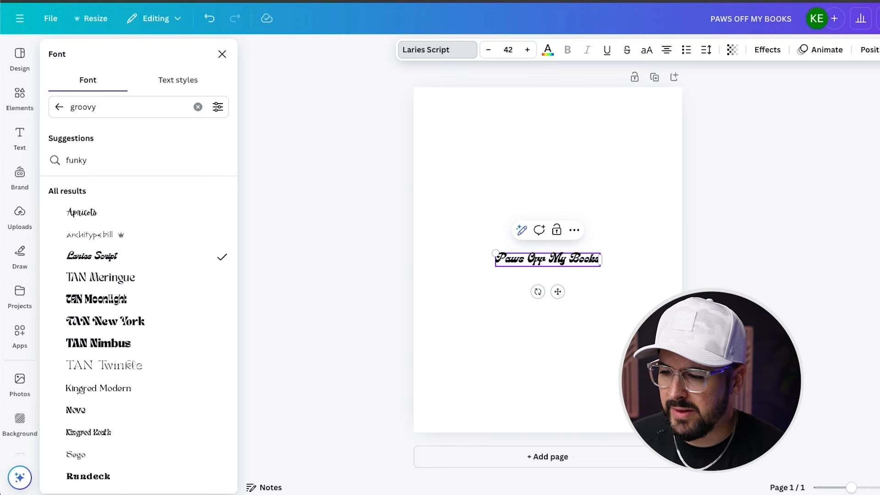
{"action": "left_click", "coordinate": [601, 274]}
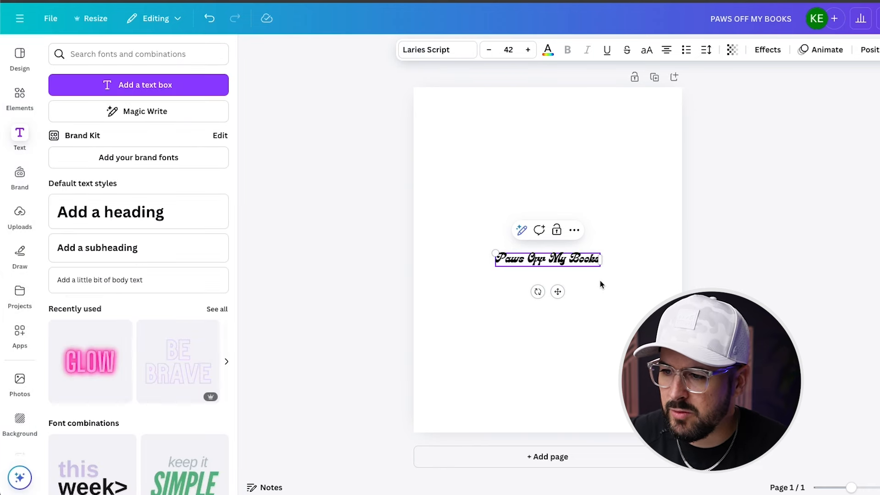
Enlarge the "Paws Off My Books" text to about font size 93.5 and center it horizontally on the page
{"action": "left_click", "coordinate": [592, 263]}
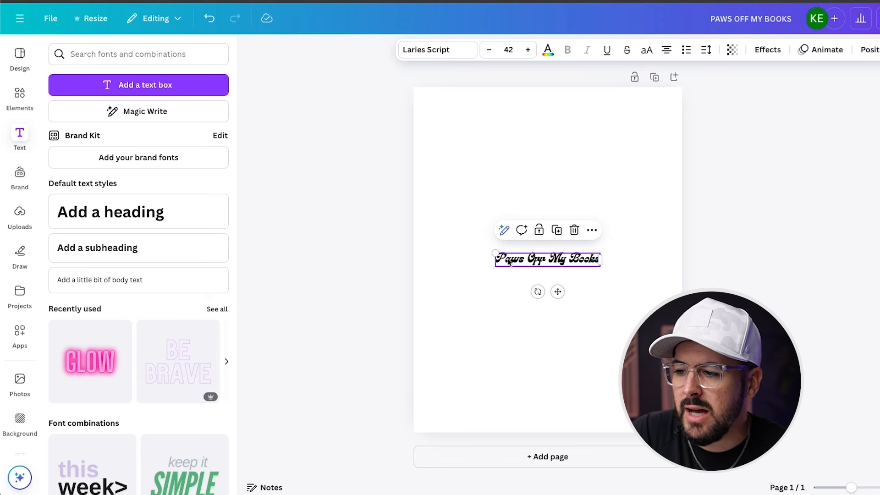
{"action": "left_click_drag", "start_coordinate": [495, 249], "coordinate": [580, 285]}
{"action": "left_click_drag", "start_coordinate": [390, 261], "coordinate": [460, 287]}
{"action": "left_click_drag", "start_coordinate": [554, 281], "coordinate": [522, 273]}
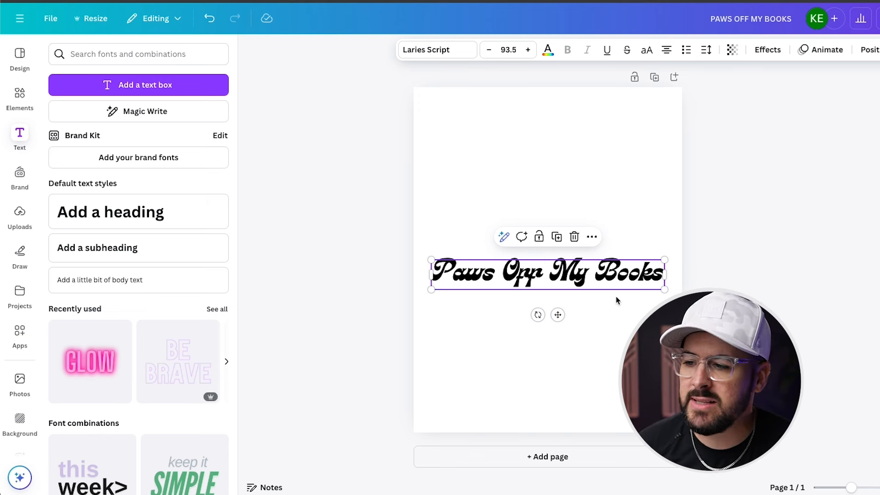
Try the Hollow effect on the "Paws Off My Books" text, comparing it with no effect
{"action": "left_click", "coordinate": [772, 49]}
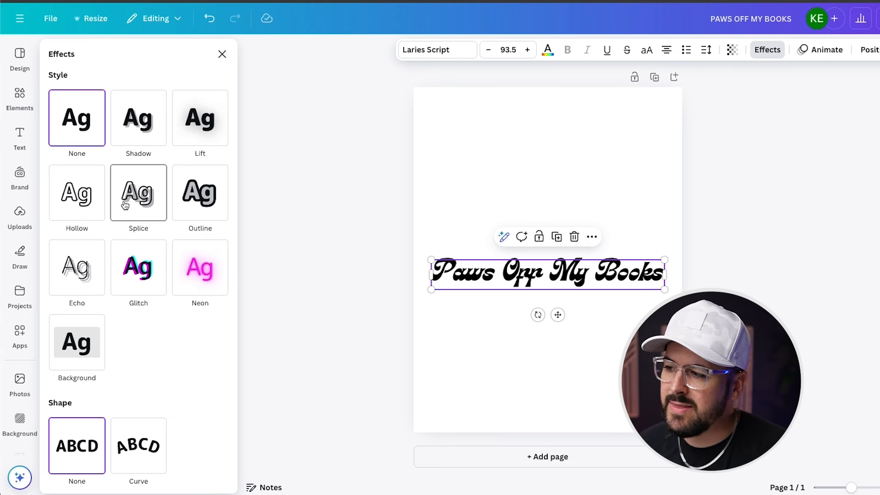
{"action": "left_click", "coordinate": [81, 213]}
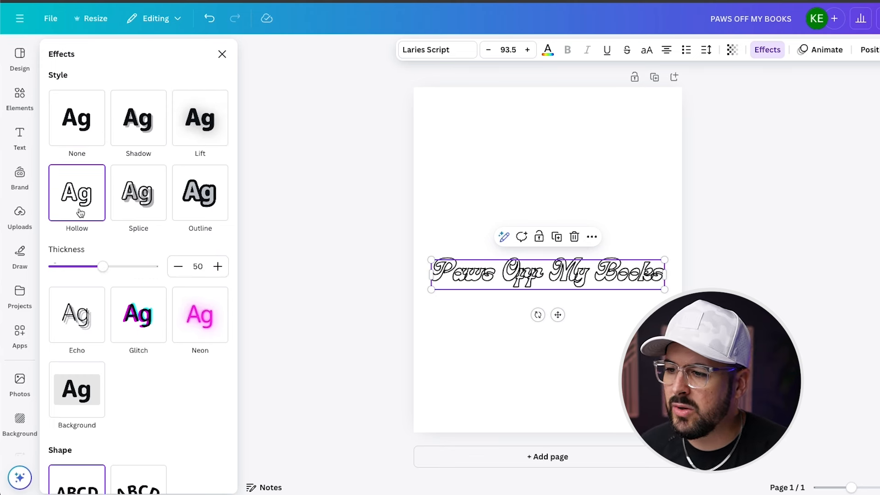
{"action": "left_click", "coordinate": [77, 133]}
{"action": "left_click", "coordinate": [78, 201]}
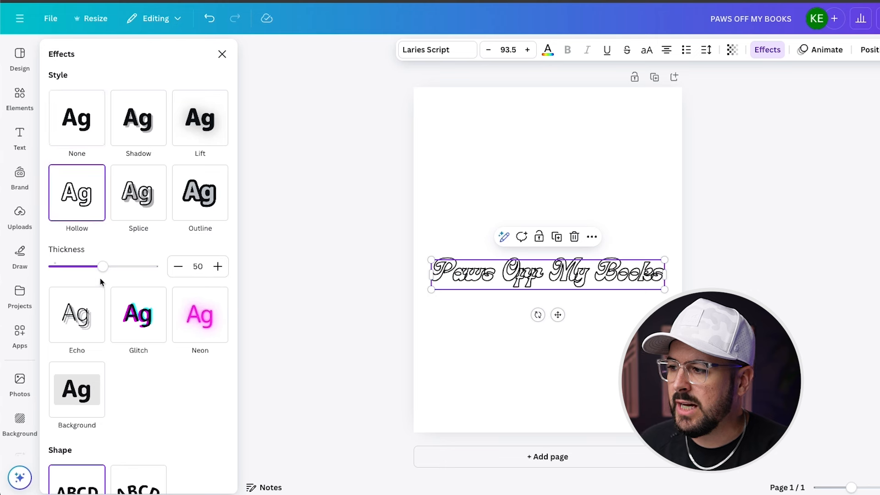
{"action": "mouse_move", "coordinate": [103, 271]}
{"action": "left_mouse_down"}
{"action": "mouse_move", "coordinate": [116, 269]}
{"action": "mouse_move", "coordinate": [104, 273]}
{"action": "left_mouse_up"}
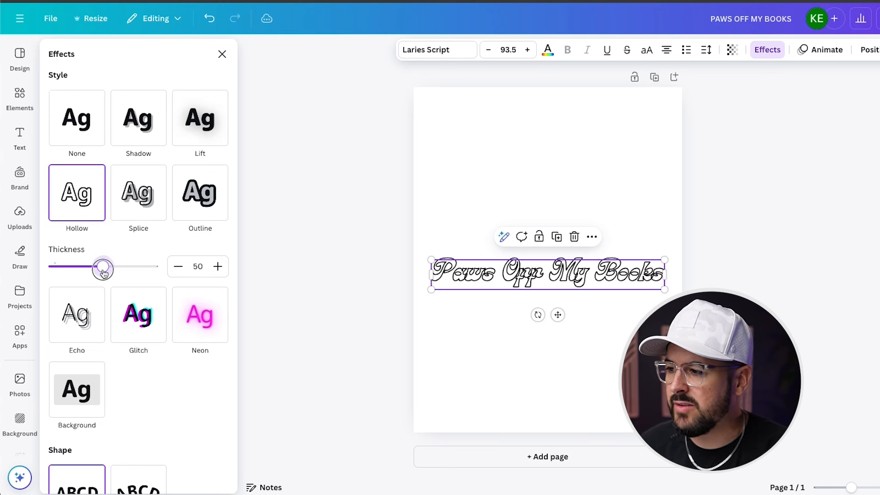
{"action": "left_click", "coordinate": [90, 115]}
Try the Outline and Splice effects on the "Paws Off My Books" text, and apply the Neon effect
{"action": "left_click", "coordinate": [211, 206]}
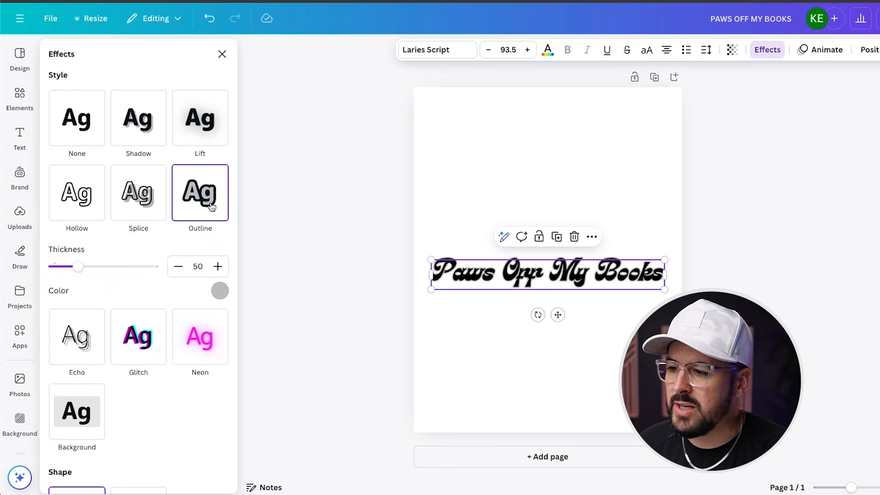
{"action": "left_click", "coordinate": [142, 211]}
{"action": "scroll", "coordinate": [155, 233], "scroll_direction": "down", "scroll_amount": 2}
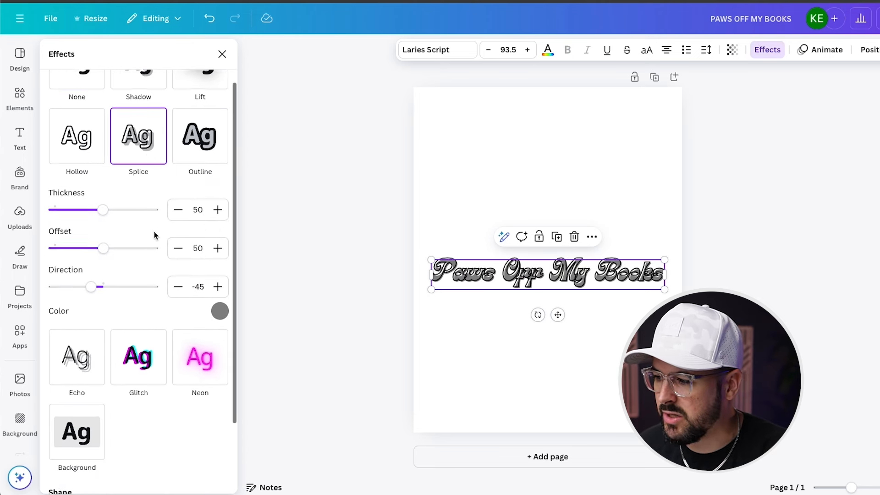
{"action": "left_click", "coordinate": [201, 337]}
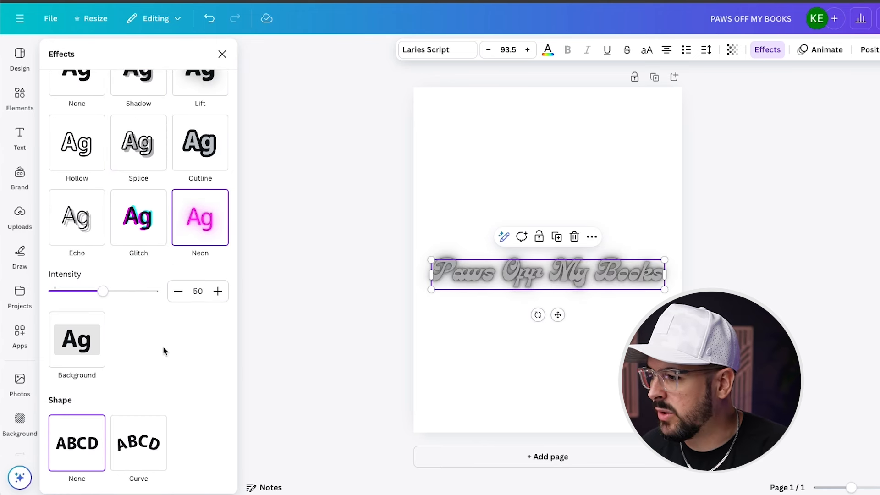
Remove the Neon effect from the "Paws Off My Books" text
{"action": "scroll", "coordinate": [67, 145], "scroll_direction": "up", "scroll_amount": 1}
{"action": "left_click", "coordinate": [72, 113]}
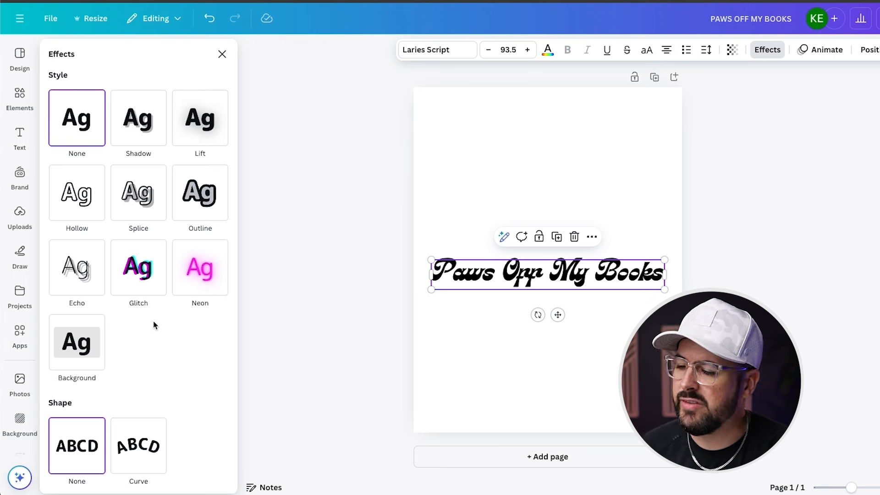
{"action": "scroll", "coordinate": [154, 326], "scroll_direction": "down", "scroll_amount": 1}
{"action": "scroll", "coordinate": [92, 465], "scroll_direction": "up", "scroll_amount": 1}
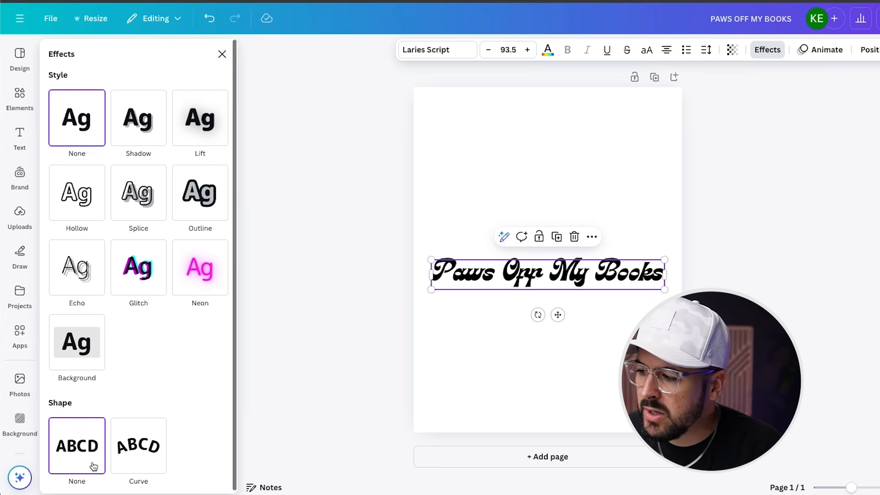
Apply the Curve shape to the "Paws Off My Books" text with a curve of -27 and move it slightly lower
{"action": "left_click", "coordinate": [153, 458]}
{"action": "scroll", "coordinate": [195, 418], "scroll_direction": "down", "scroll_amount": 2}
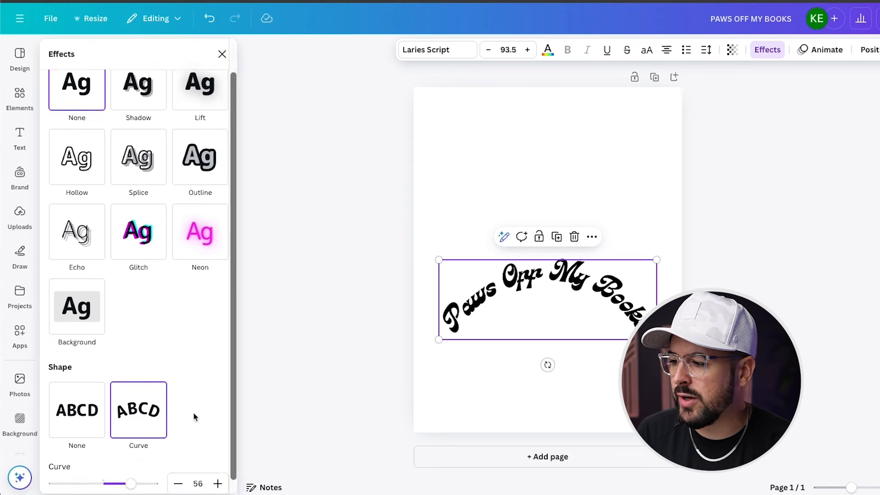
{"action": "left_click_drag", "start_coordinate": [132, 472], "coordinate": [91, 480]}
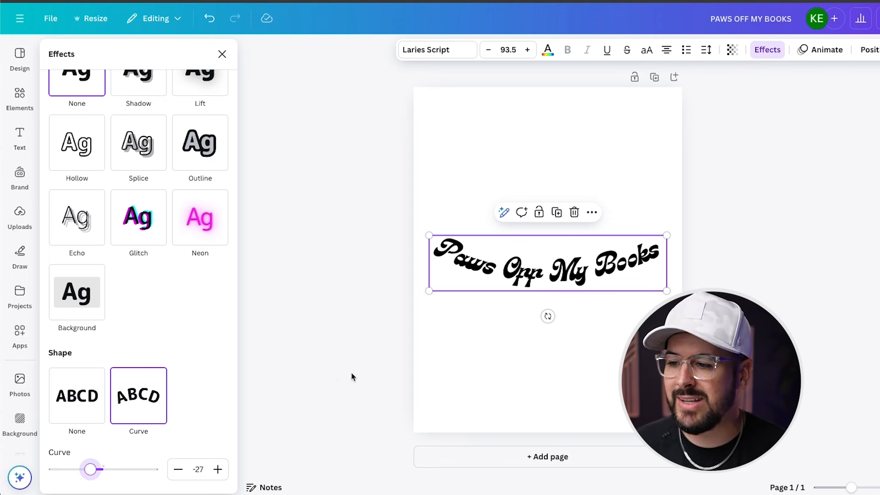
{"action": "left_click", "coordinate": [352, 374]}
{"action": "left_click_drag", "start_coordinate": [518, 275], "coordinate": [531, 333]}
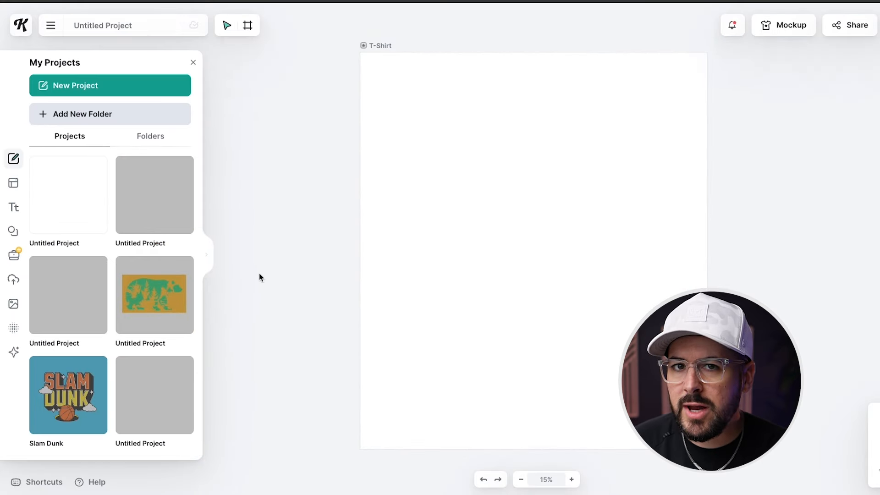
Switch to Kittl and look through its text templates, such as Vintage, Paragraphs, Titles and Decorated
{"action": "left_click", "coordinate": [14, 209]}
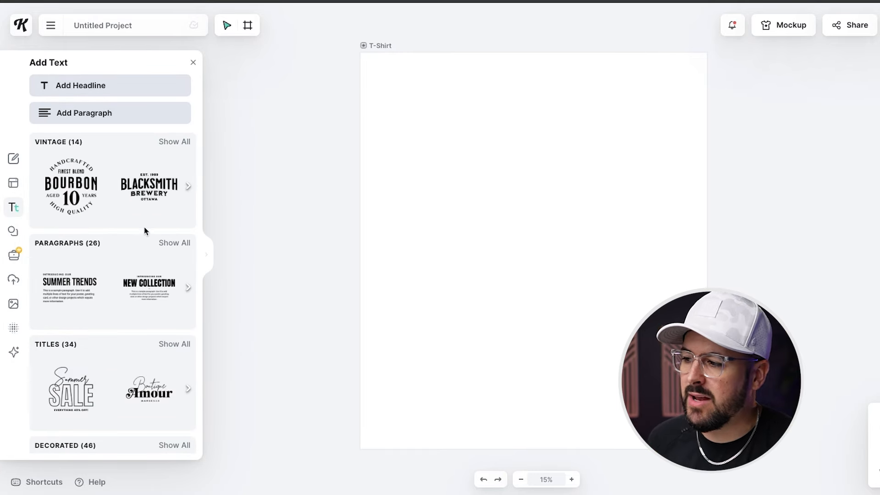
{"action": "scroll", "coordinate": [137, 362], "scroll_direction": "down", "scroll_amount": 3}
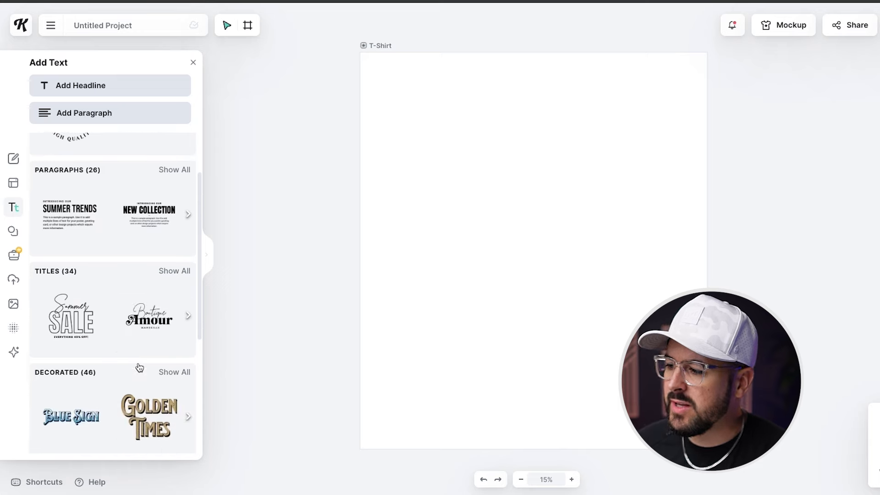
{"action": "scroll", "coordinate": [133, 353], "scroll_direction": "down", "scroll_amount": 3}
{"action": "scroll", "coordinate": [129, 346], "scroll_direction": "up", "scroll_amount": 6}
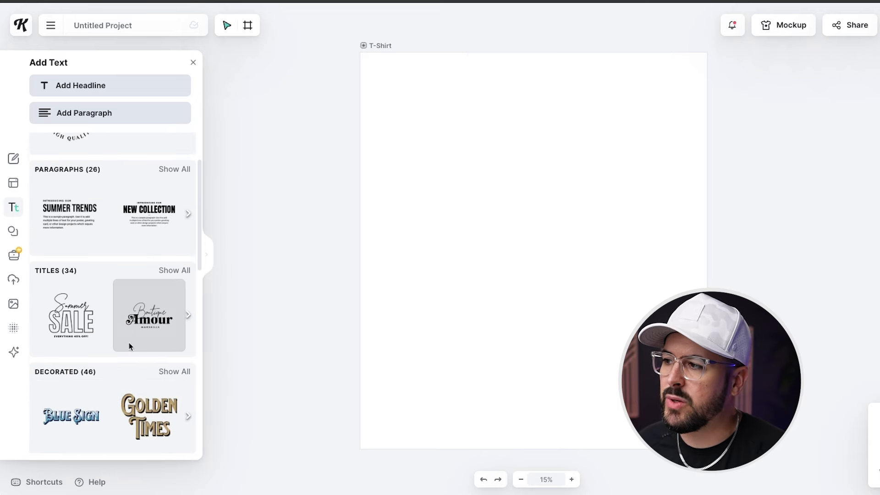
{"action": "left_click", "coordinate": [81, 85]}
{"action": "left_click", "coordinate": [527, 251]}
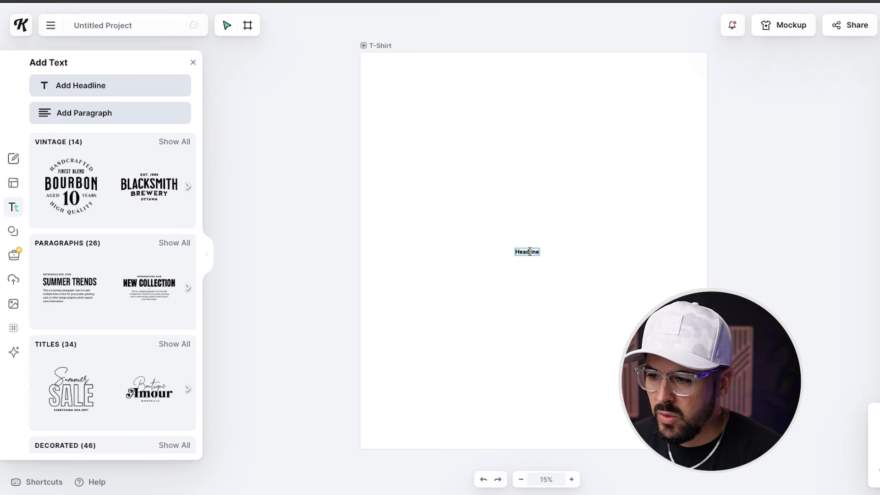
{"action": "left_click", "coordinate": [565, 251]}
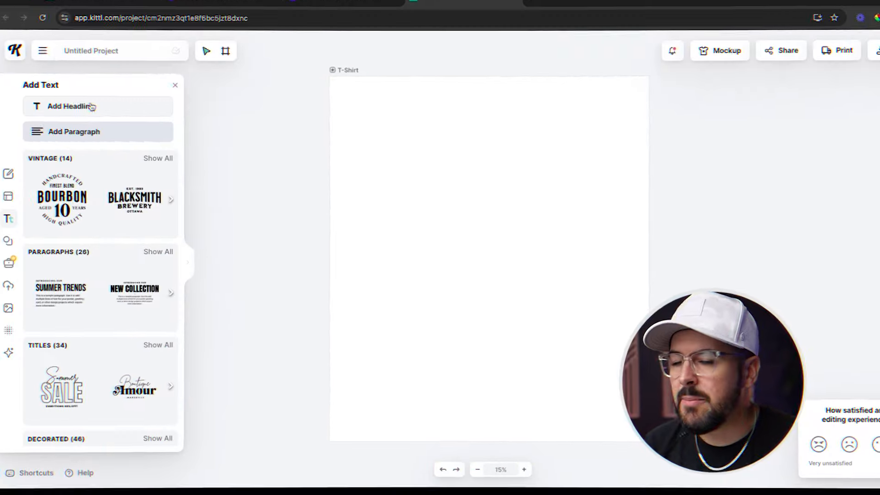
Add a headline reading "PAWS OFF MY BOOKS" and enlarge it on a single line to about 3147 px wide across the artboard's middle
{"action": "left_click", "coordinate": [102, 85]}
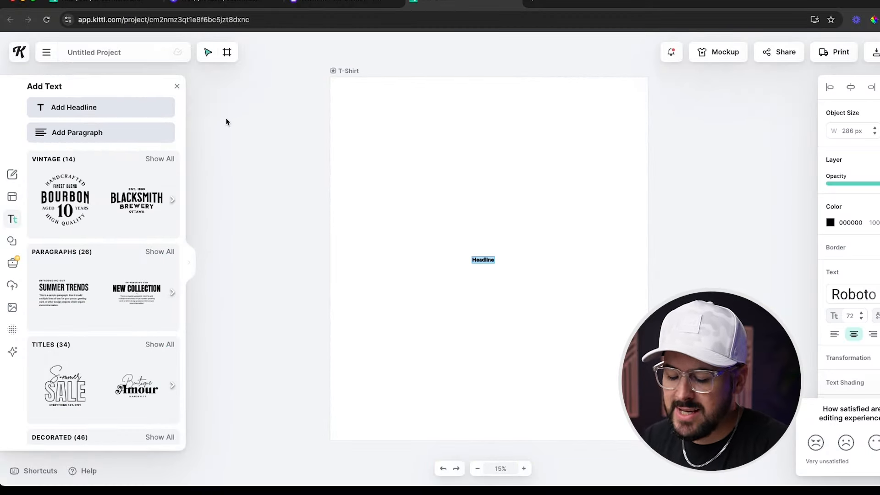
{"action": "type", "text": "PAWS OFF MY BOOKS"}
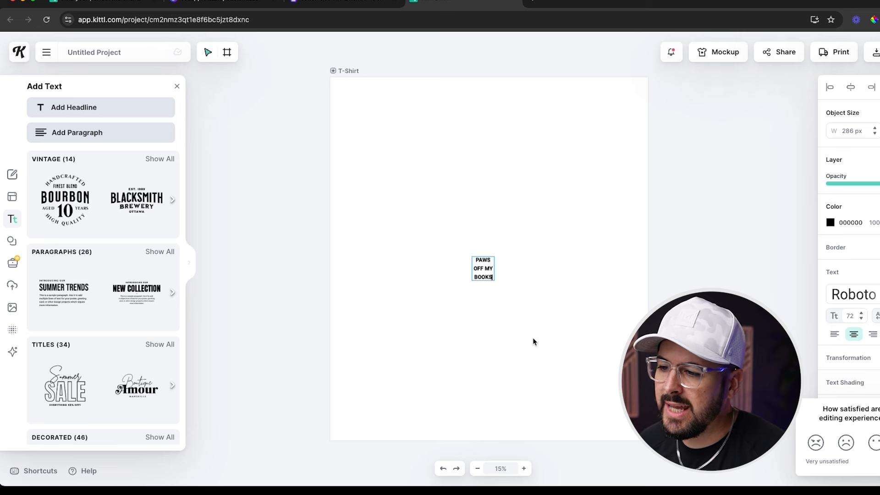
{"action": "key", "text": "Escape"}
{"action": "left_click_drag", "start_coordinate": [496, 277], "coordinate": [711, 295]}
{"action": "left_click_drag", "start_coordinate": [615, 265], "coordinate": [512, 278]}
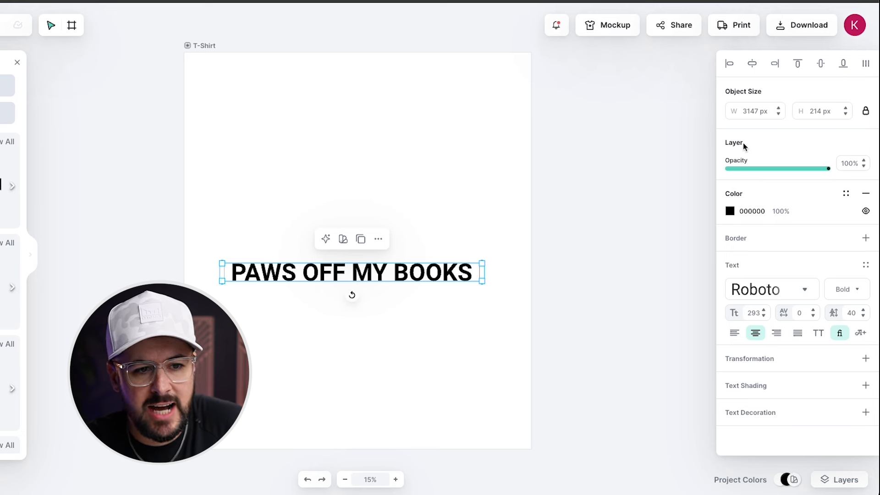
{"action": "left_click_drag", "start_coordinate": [807, 171], "coordinate": [838, 169]}
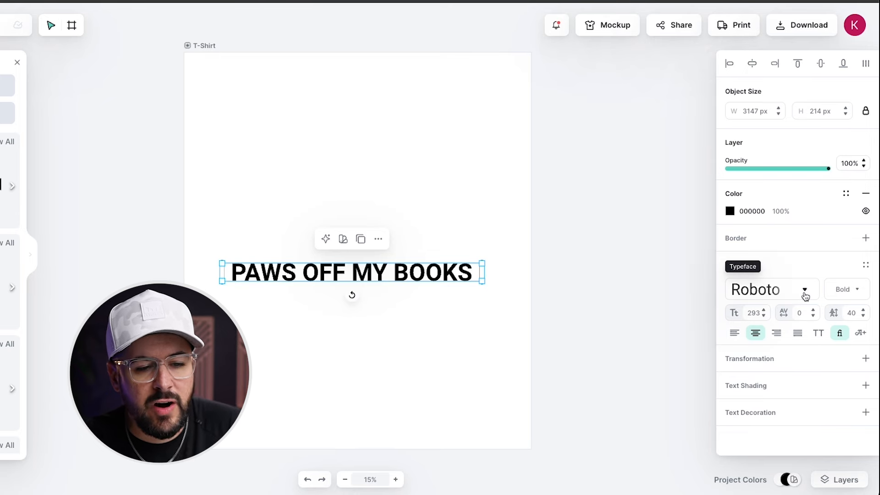
Browse the full list of typefaces available for the headline
{"action": "left_click", "coordinate": [805, 290]}
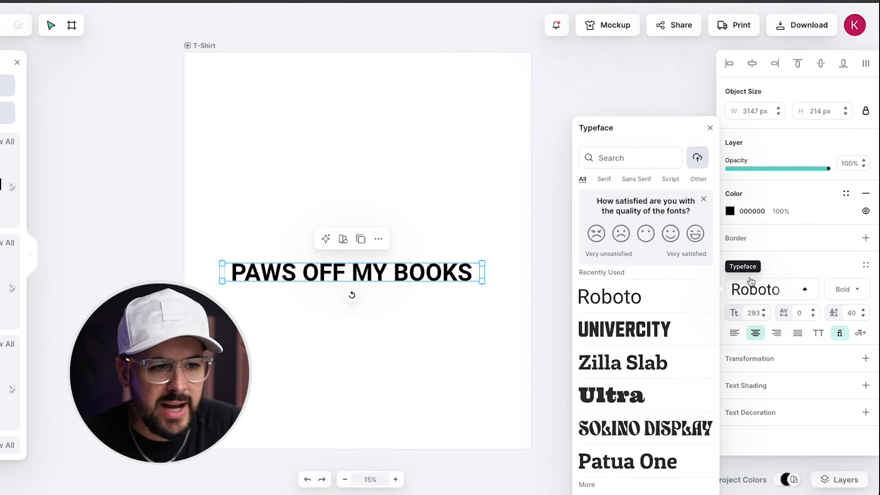
{"action": "scroll", "coordinate": [640, 341], "scroll_direction": "down", "scroll_amount": 3}
{"action": "scroll", "coordinate": [641, 342], "scroll_direction": "down", "scroll_amount": 15}
{"action": "scroll", "coordinate": [641, 341], "scroll_direction": "down", "scroll_amount": 15}
{"action": "scroll", "coordinate": [641, 342], "scroll_direction": "down", "scroll_amount": 15}
{"action": "scroll", "coordinate": [641, 342], "scroll_direction": "down", "scroll_amount": 5}
{"action": "scroll", "coordinate": [641, 342], "scroll_direction": "up", "scroll_amount": 15}
{"action": "scroll", "coordinate": [641, 341], "scroll_direction": "up", "scroll_amount": 10}
Search the typefaces for "groovy" and try Blood Bold and Aerillyo on the headline
{"action": "left_click", "coordinate": [628, 158]}
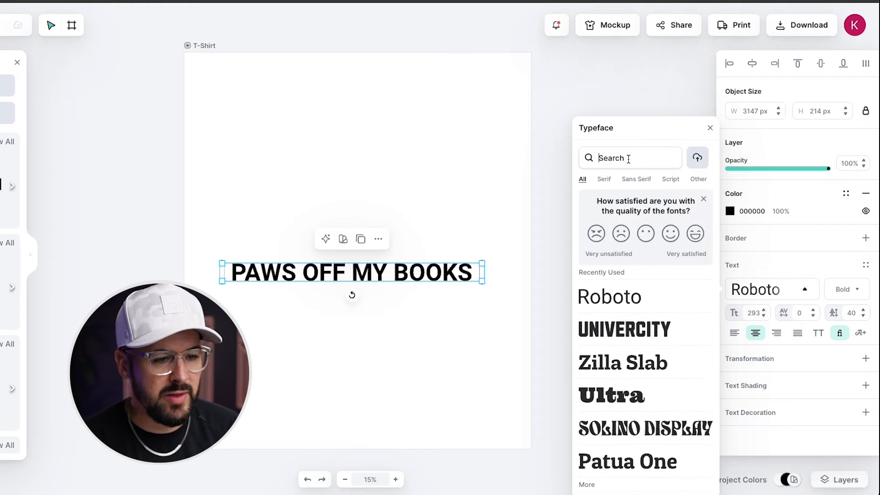
{"action": "type", "text": "groovy"}
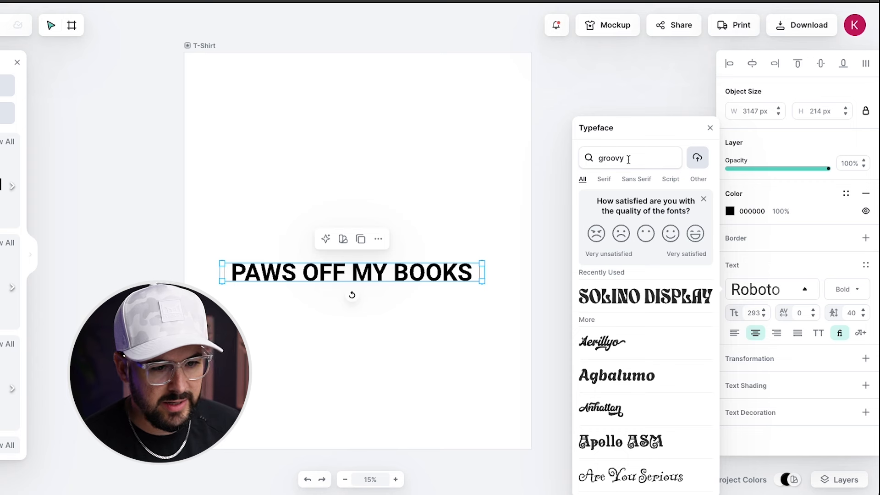
{"action": "scroll", "coordinate": [670, 370], "scroll_direction": "down", "scroll_amount": 2}
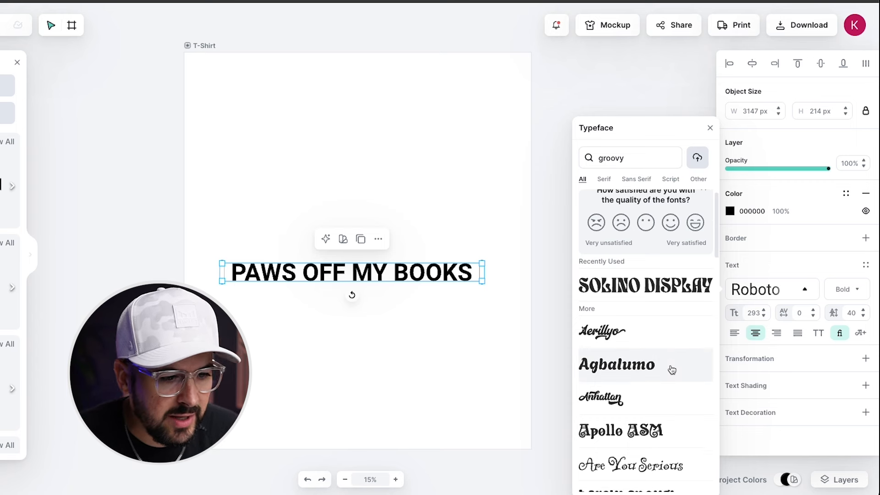
{"action": "scroll", "coordinate": [671, 369], "scroll_direction": "down", "scroll_amount": 6}
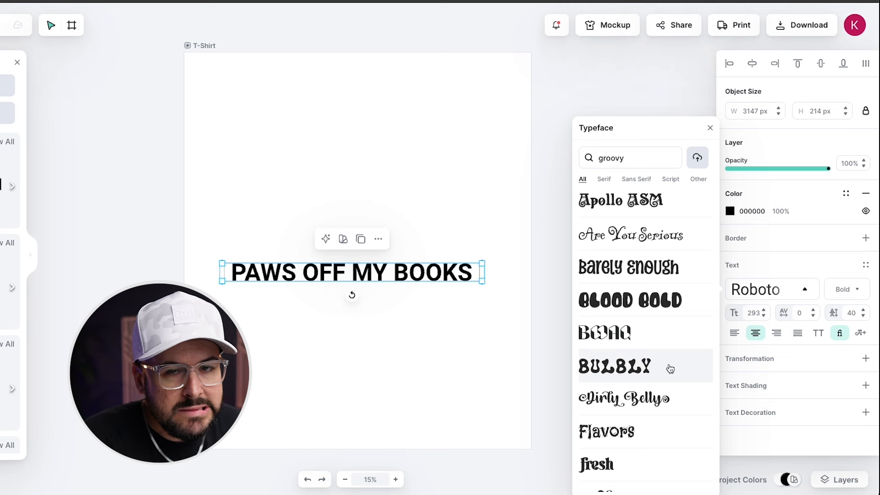
{"action": "left_click", "coordinate": [668, 312]}
{"action": "scroll", "coordinate": [662, 312], "scroll_direction": "up", "scroll_amount": 5}
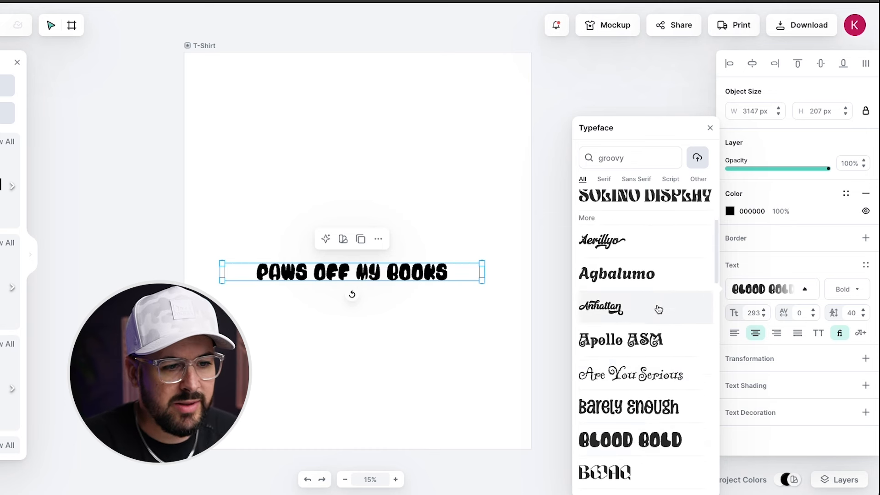
{"action": "left_click", "coordinate": [657, 311]}
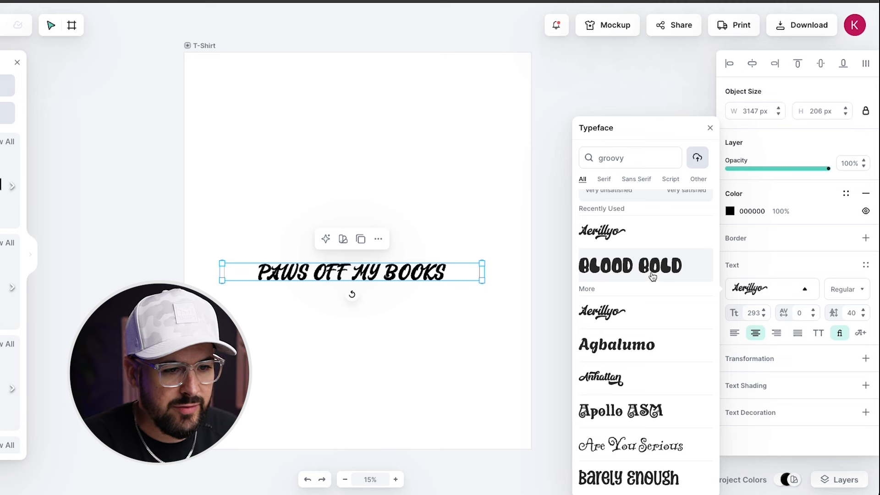
Apply the Sunny Drop typeface to the headline and enlarge it to about 4139 px wide, font size 462
{"action": "scroll", "coordinate": [681, 350], "scroll_direction": "down", "scroll_amount": 1}
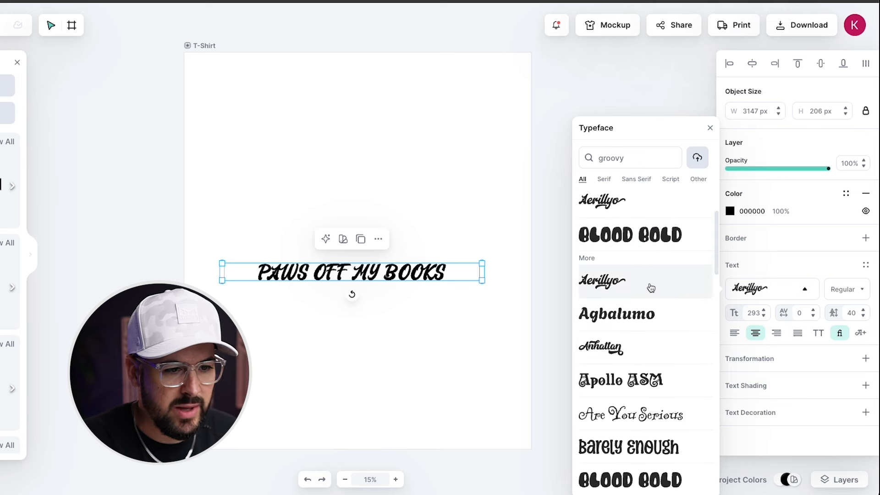
{"action": "scroll", "coordinate": [678, 360], "scroll_direction": "down", "scroll_amount": 4}
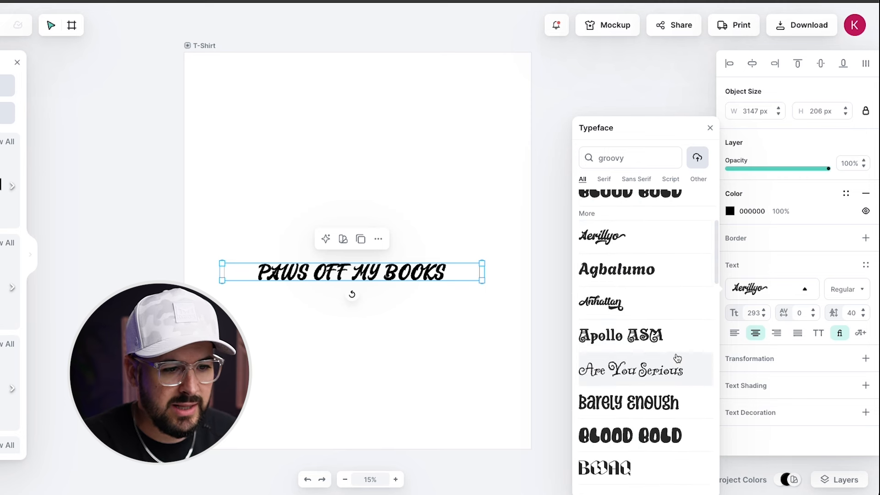
{"action": "scroll", "coordinate": [678, 356], "scroll_direction": "down", "scroll_amount": 3}
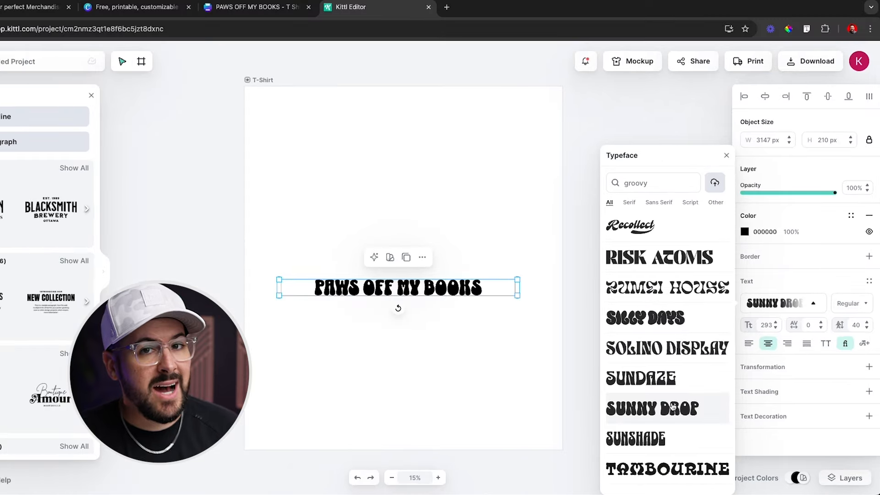
{"action": "scroll", "coordinate": [681, 398], "scroll_direction": "down", "scroll_amount": 1}
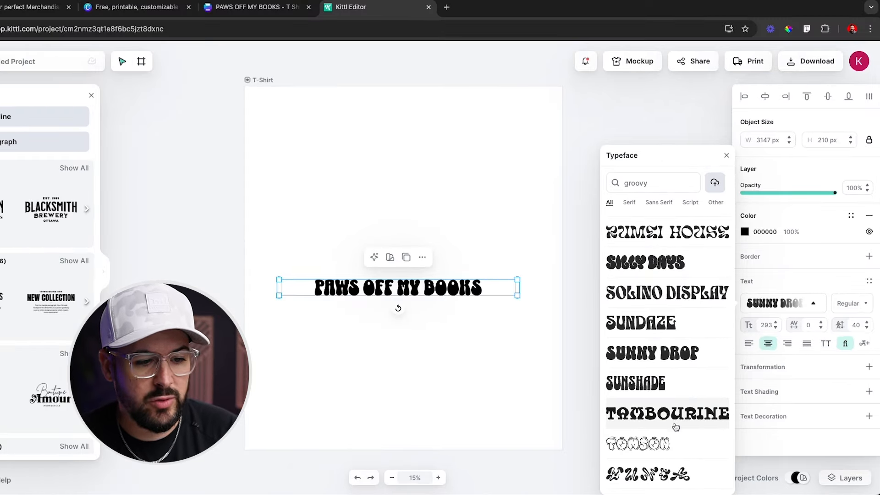
{"action": "scroll", "coordinate": [685, 464], "scroll_direction": "up", "scroll_amount": 15}
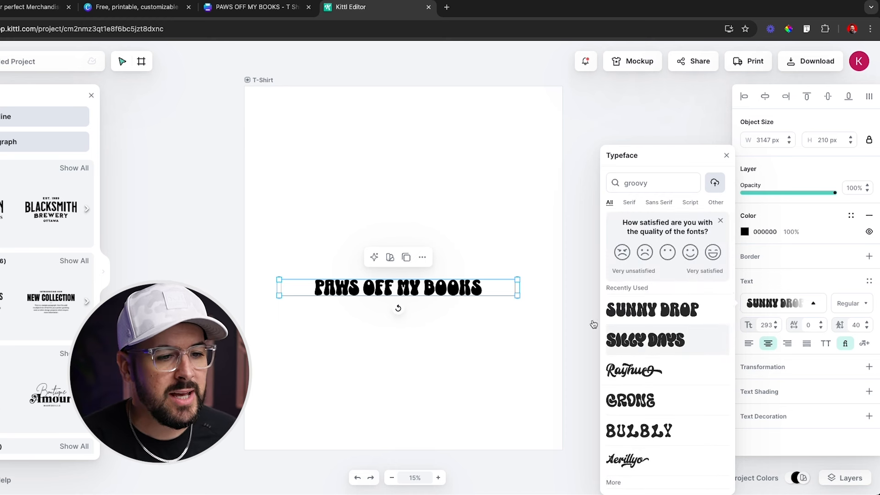
{"action": "left_click", "coordinate": [439, 297]}
{"action": "key", "text": "Escape"}
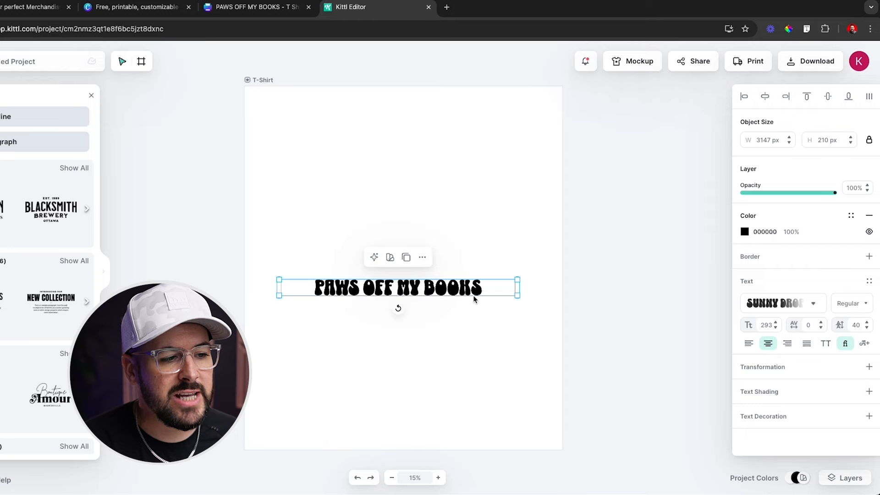
{"action": "left_click_drag", "start_coordinate": [515, 301], "coordinate": [560, 310]}
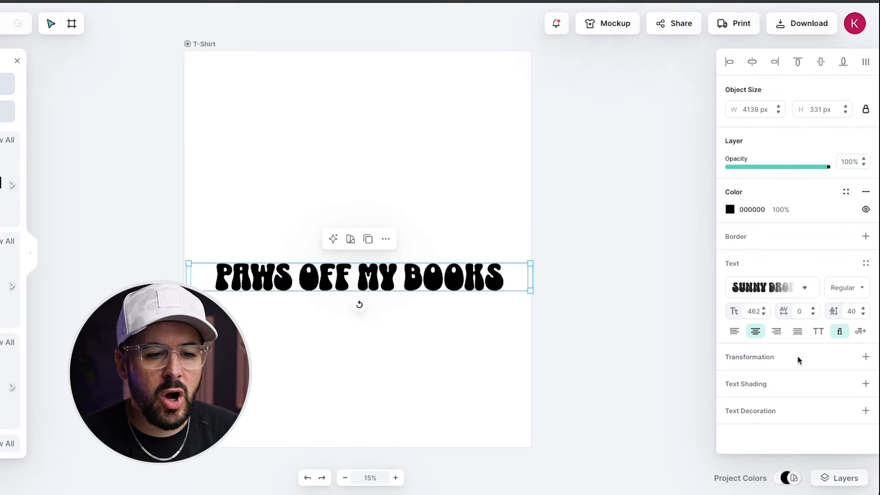
Bend the headline along an arc with the Circle transformation
{"action": "left_click", "coordinate": [865, 359]}
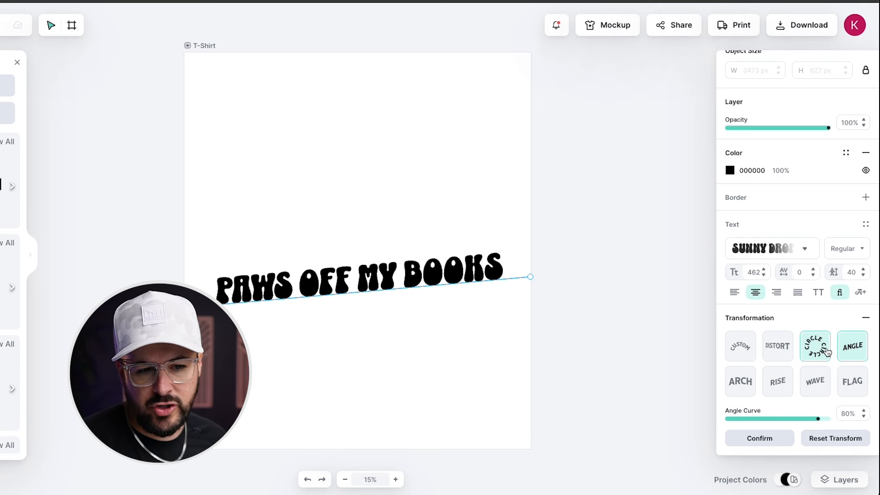
{"action": "left_click", "coordinate": [824, 350]}
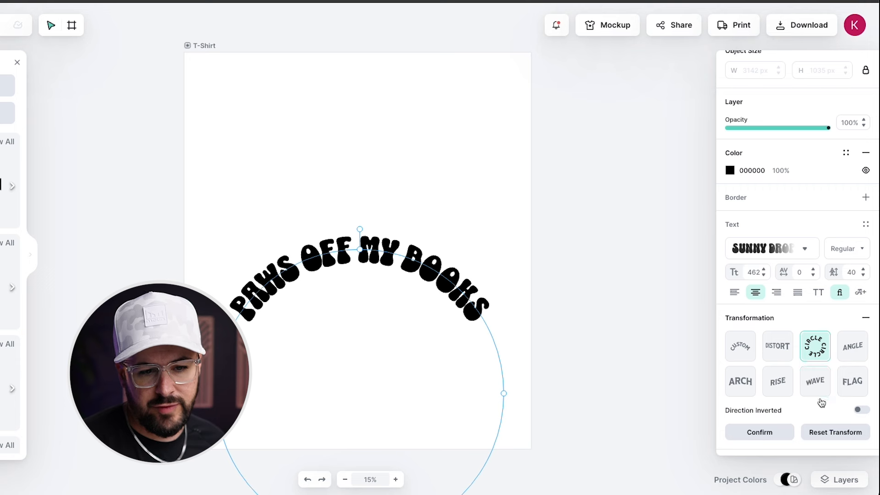
{"action": "scroll", "coordinate": [823, 406], "scroll_direction": "down", "scroll_amount": 1}
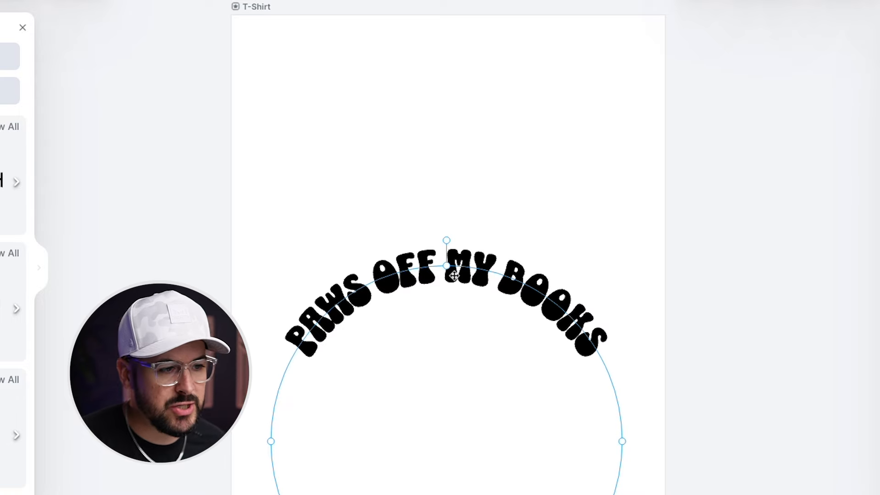
Move the curved headline to the upper part of the artboard, widening its circle and scaling the text to about font size 414
{"action": "left_click_drag", "start_coordinate": [461, 275], "coordinate": [442, 133]}
{"action": "left_click_drag", "start_coordinate": [636, 330], "coordinate": [805, 330]}
{"action": "left_click_drag", "start_coordinate": [607, 73], "coordinate": [534, 210]}
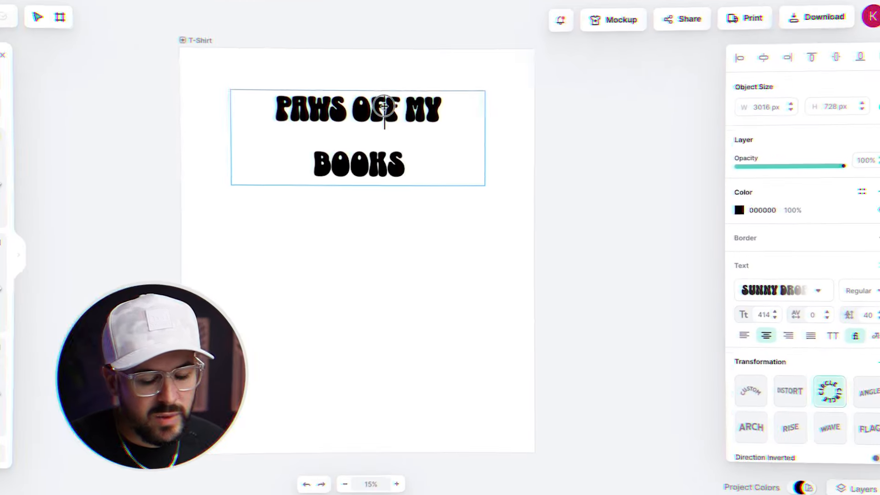
Invert the direction of the headline's Circle transformation
{"action": "double_click", "coordinate": [377, 111]}
{"action": "scroll", "coordinate": [802, 385], "scroll_direction": "down", "scroll_amount": 3}
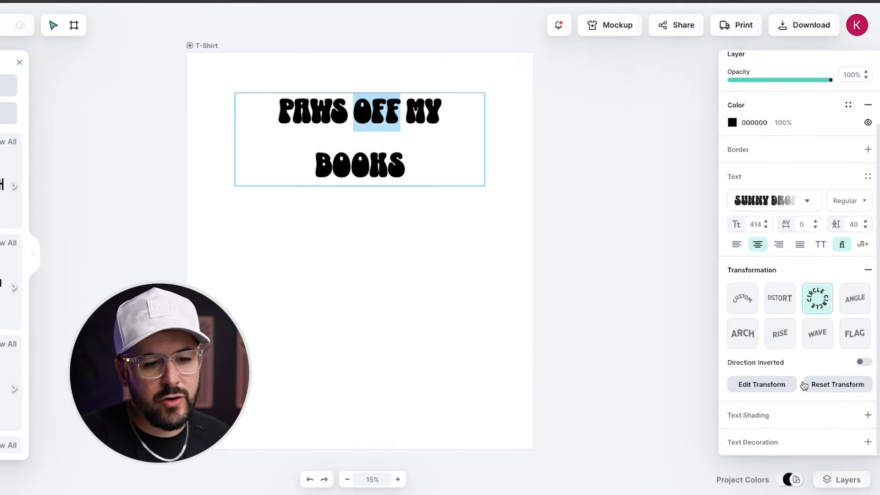
{"action": "left_click", "coordinate": [865, 363]}
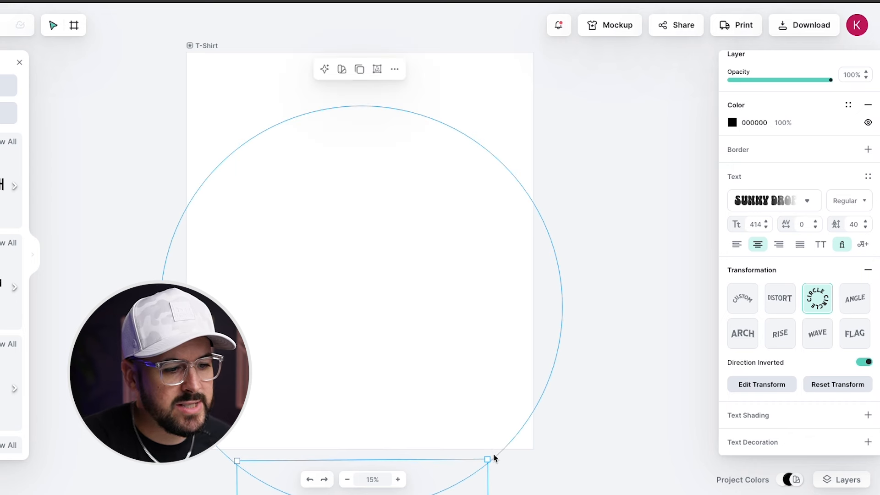
Move the inverted headline onto the lower part of the artboard and enlarge it to about 3398 px wide, font size 464
{"action": "left_click_drag", "start_coordinate": [451, 489], "coordinate": [447, 324]}
{"action": "left_click_drag", "start_coordinate": [485, 351], "coordinate": [513, 363]}
{"action": "left_click_drag", "start_coordinate": [466, 339], "coordinate": [459, 342]}
{"action": "left_click", "coordinate": [588, 143]}
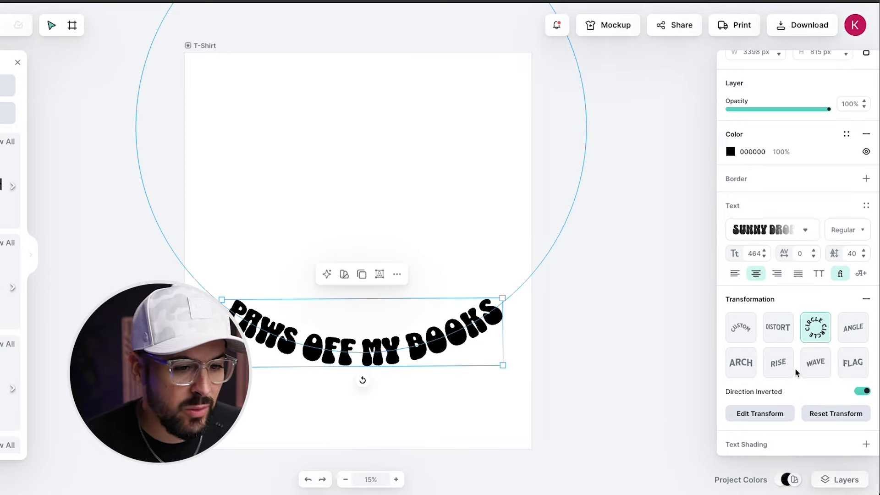
Try the Flag transformation on the headline, with a flag curve of 100% and its curve handle pulled slightly lower
{"action": "scroll", "coordinate": [796, 373], "scroll_direction": "down", "scroll_amount": 1}
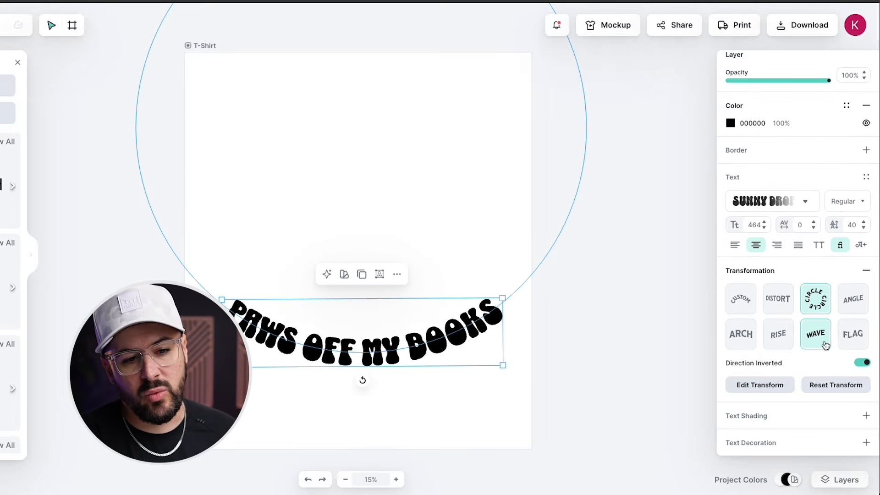
{"action": "left_click", "coordinate": [852, 337]}
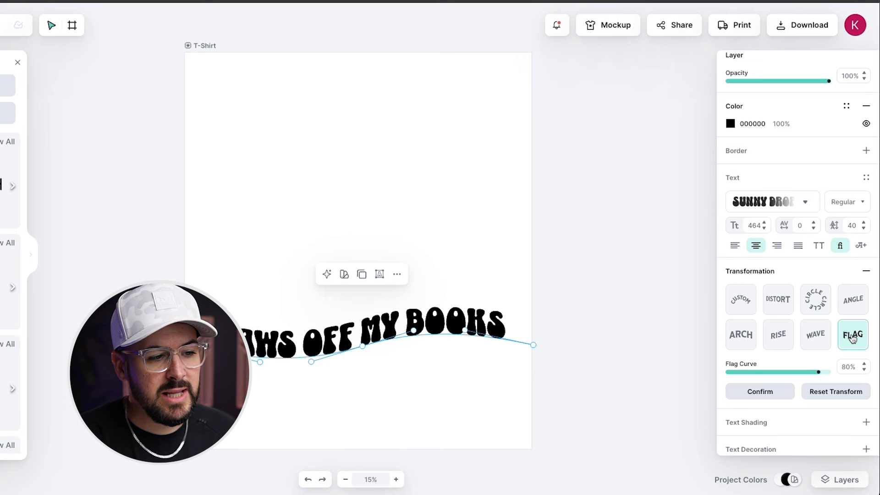
{"action": "mouse_move", "coordinate": [365, 348]}
{"action": "left_mouse_down"}
{"action": "mouse_move", "coordinate": [361, 323]}
{"action": "mouse_move", "coordinate": [359, 358]}
{"action": "left_mouse_up"}
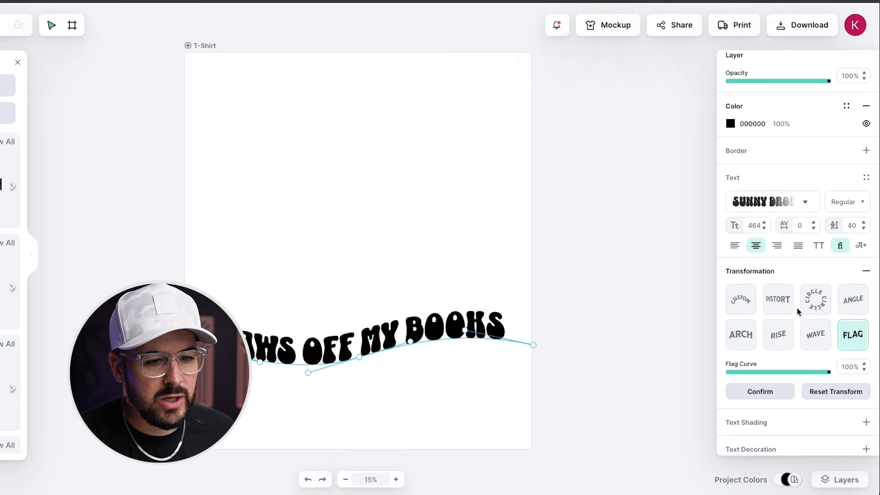
Try the Distort transformation on the headline, reshaping its upper and lower edges and stretching the final letters downward
{"action": "left_click", "coordinate": [772, 303]}
{"action": "left_click_drag", "start_coordinate": [434, 328], "coordinate": [434, 297]}
{"action": "mouse_move", "coordinate": [289, 353]}
{"action": "left_mouse_down"}
{"action": "mouse_move", "coordinate": [287, 383]}
{"action": "mouse_move", "coordinate": [289, 362]}
{"action": "left_mouse_up"}
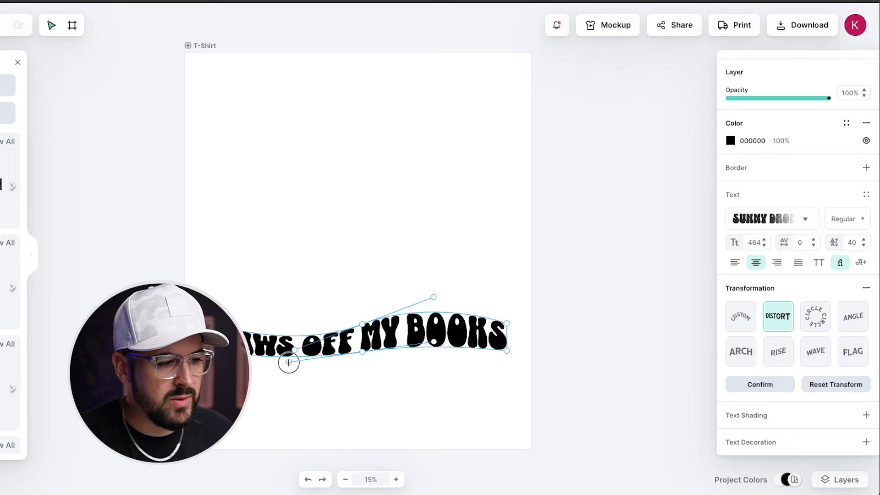
{"action": "left_click_drag", "start_coordinate": [506, 352], "coordinate": [501, 377]}
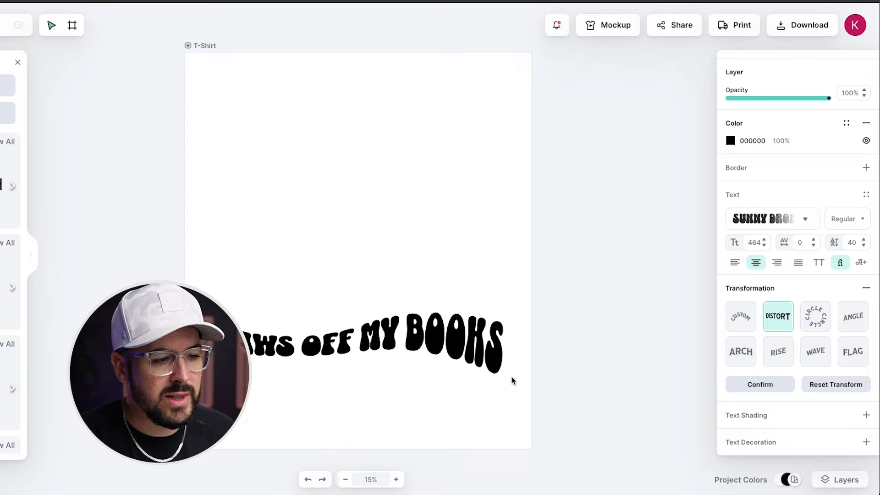
Try the Angle, Arch, Circle and Rise transformations on the headline one after another
{"action": "scroll", "coordinate": [513, 381], "scroll_direction": "right", "scroll_amount": 1}
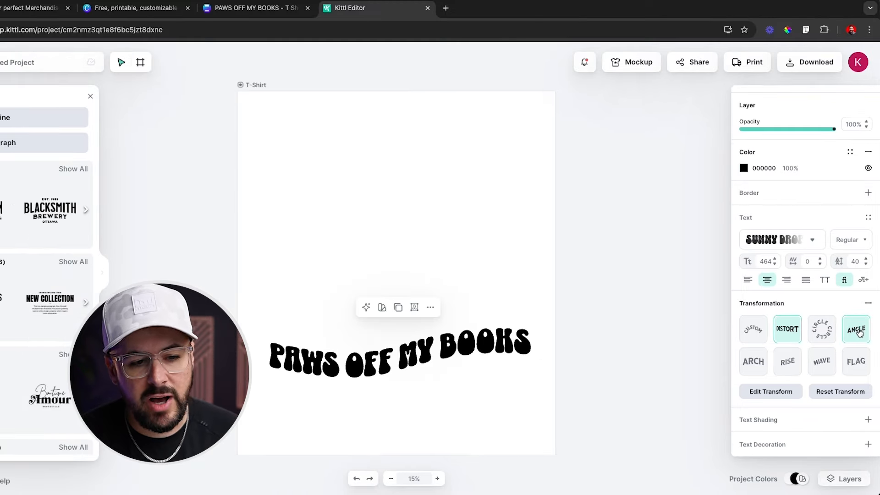
{"action": "left_click", "coordinate": [854, 332]}
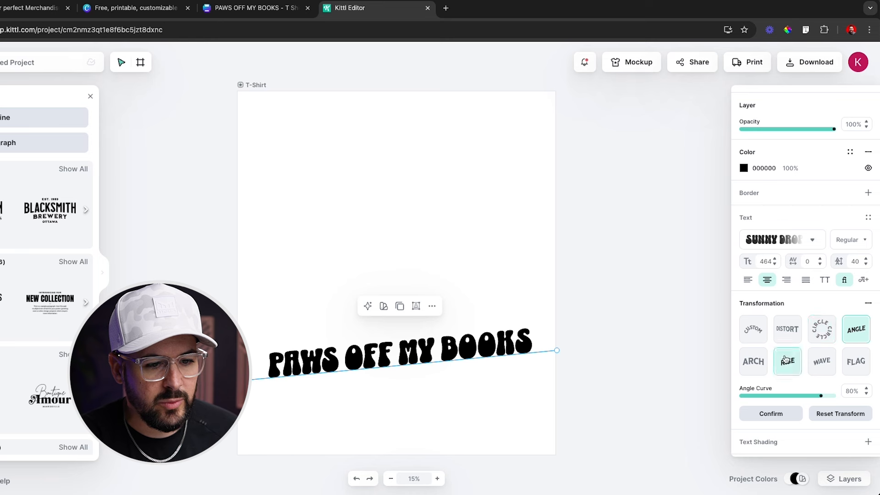
{"action": "mouse_move", "coordinate": [820, 395]}
{"action": "left_mouse_down"}
{"action": "mouse_move", "coordinate": [785, 399]}
{"action": "mouse_move", "coordinate": [821, 394]}
{"action": "left_mouse_up"}
{"action": "left_click", "coordinate": [753, 364]}
{"action": "left_click", "coordinate": [816, 334]}
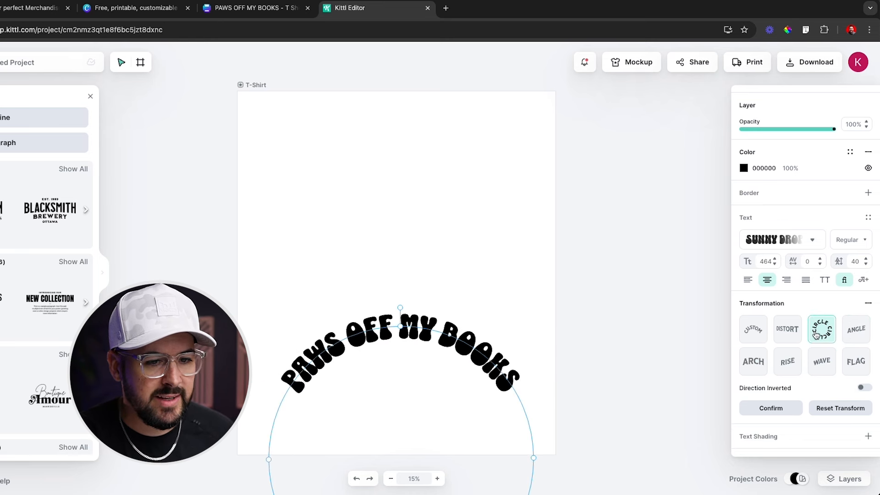
{"action": "left_click", "coordinate": [798, 365]}
{"action": "mouse_move", "coordinate": [825, 399]}
{"action": "left_mouse_down"}
{"action": "mouse_move", "coordinate": [796, 398]}
{"action": "mouse_move", "coordinate": [822, 399]}
{"action": "left_mouse_up"}
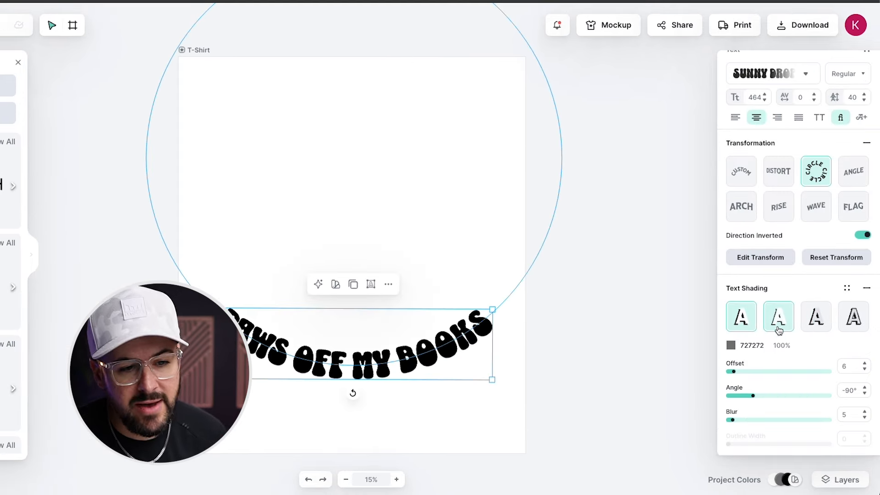
Try the different Text Shading styles on the inverted circular headline, and remove the shading
{"action": "left_click", "coordinate": [779, 317]}
{"action": "left_click", "coordinate": [808, 321]}
{"action": "left_click", "coordinate": [852, 320]}
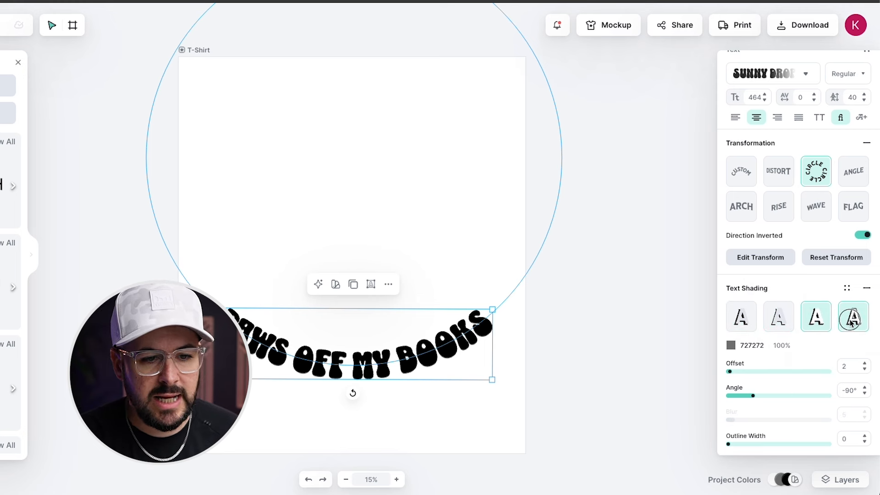
{"action": "left_click", "coordinate": [813, 325]}
{"action": "left_click", "coordinate": [739, 319]}
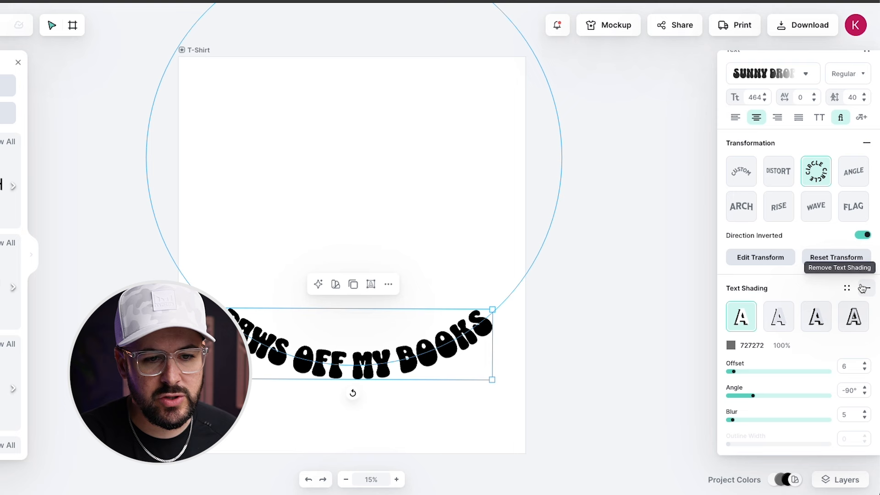
{"action": "left_click", "coordinate": [864, 288]}
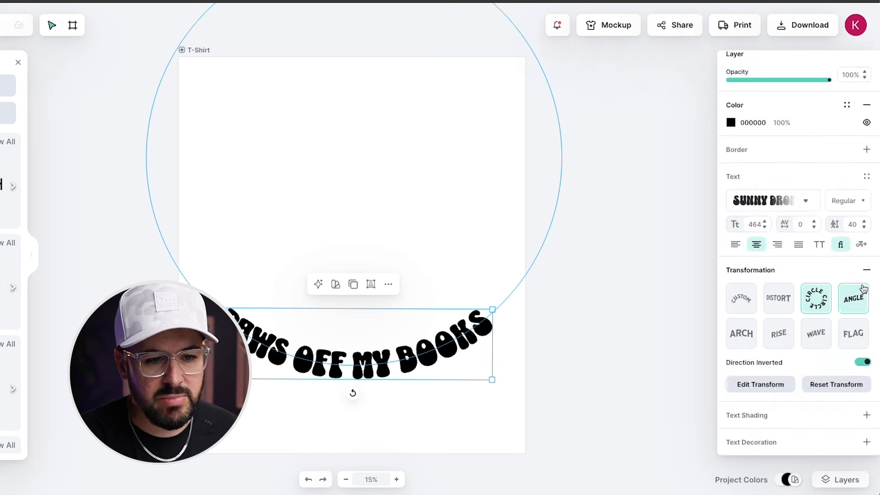
Add a Text Decoration to the headline and try its different cut and line styles
{"action": "left_click", "coordinate": [867, 442]}
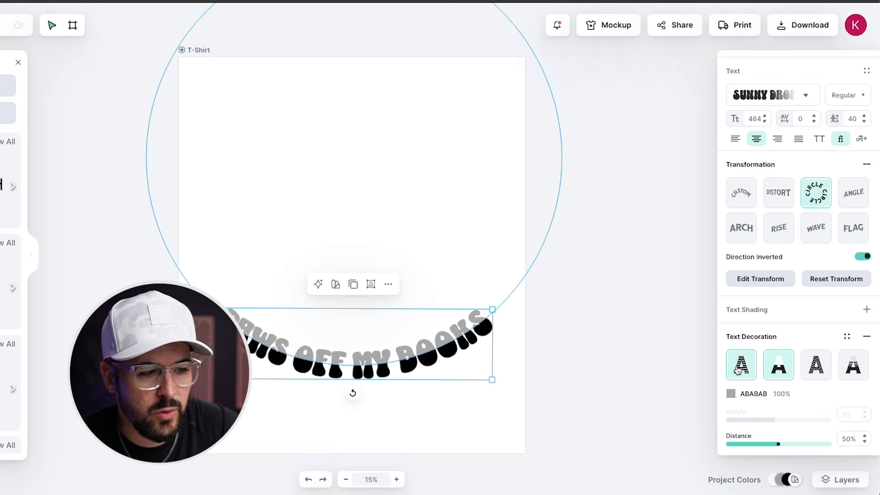
{"action": "left_click", "coordinate": [813, 367]}
{"action": "left_click", "coordinate": [778, 369]}
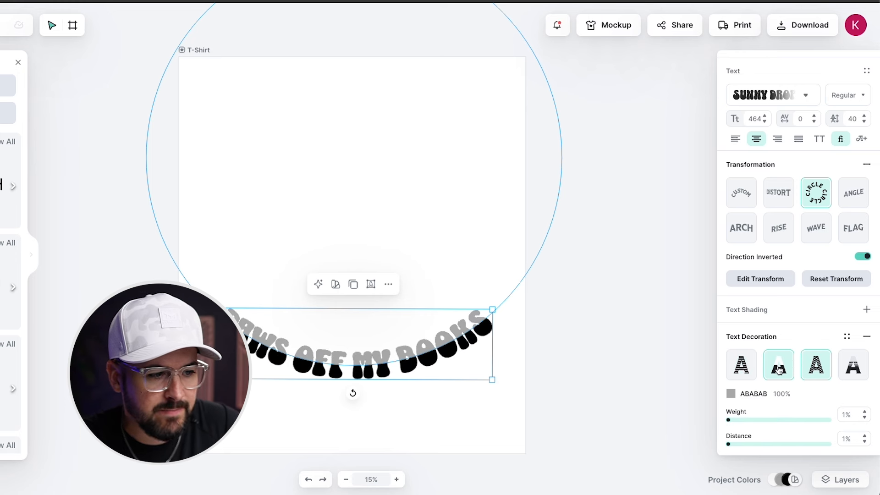
{"action": "left_click", "coordinate": [814, 367]}
{"action": "left_click", "coordinate": [855, 369]}
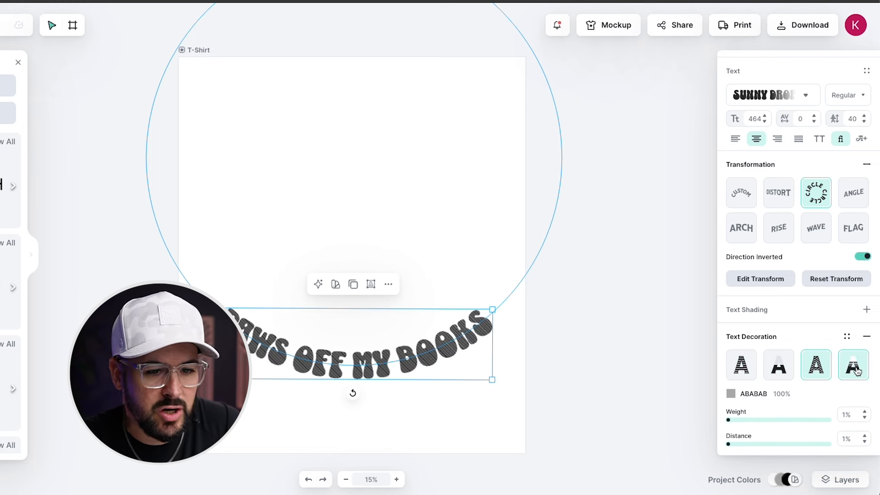
{"action": "left_click", "coordinate": [814, 367]}
{"action": "left_click", "coordinate": [779, 368]}
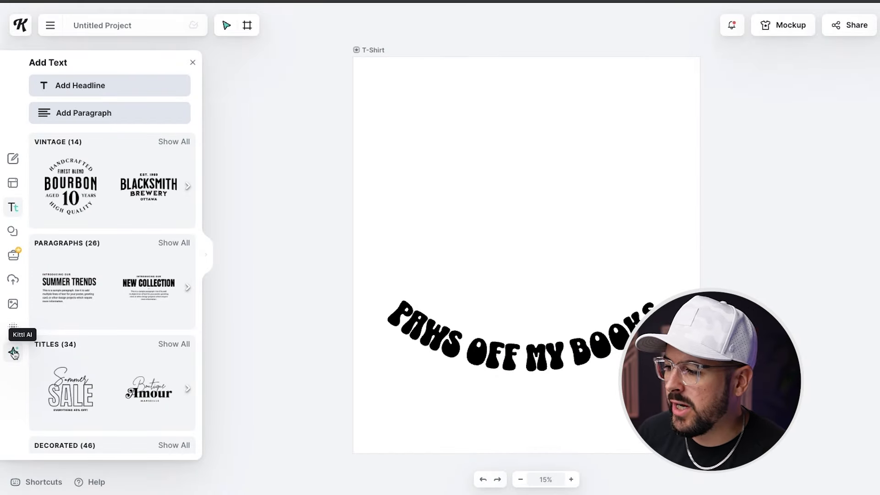
Examine the Kittl AI tools, including the Image Generator and the Copilot's options and suggested templates, and close Copilot
{"action": "left_click", "coordinate": [13, 353]}
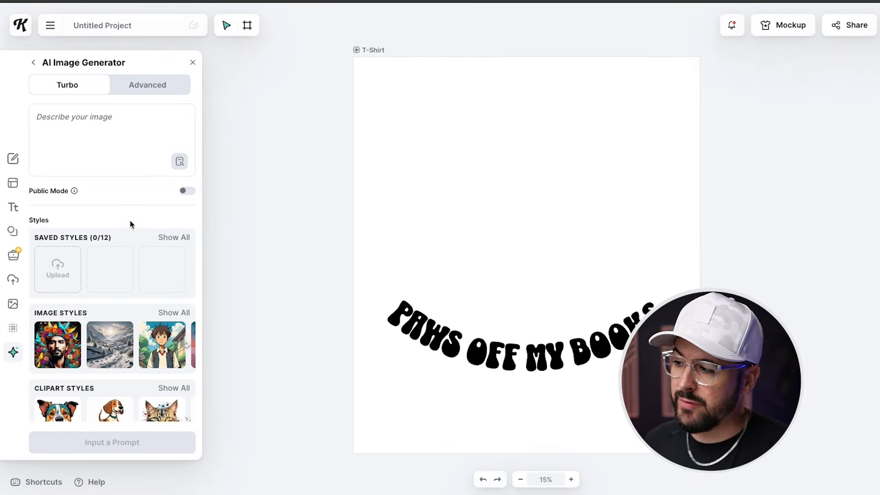
{"action": "left_click", "coordinate": [34, 63]}
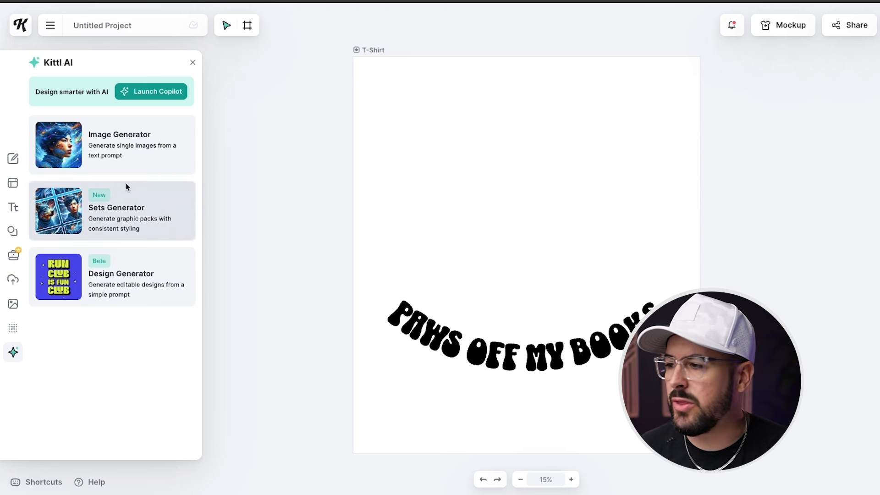
{"action": "left_click", "coordinate": [141, 94]}
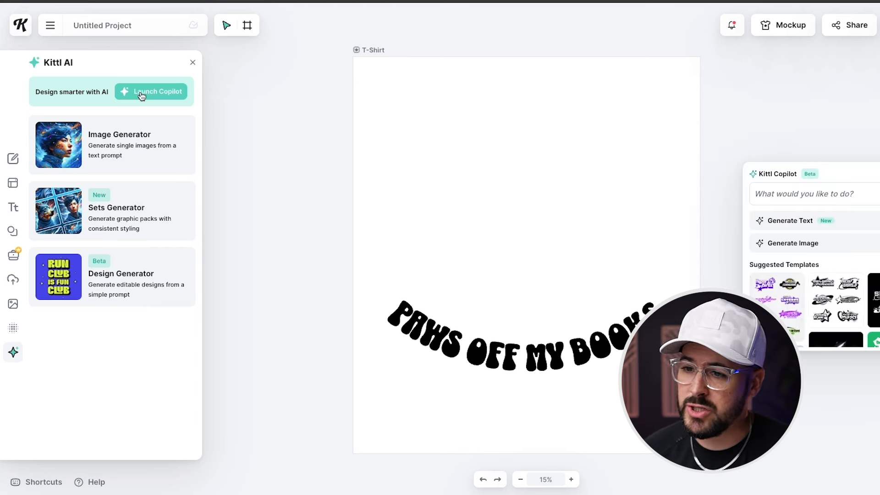
{"action": "scroll", "coordinate": [814, 279], "scroll_direction": "down", "scroll_amount": 2}
{"action": "scroll", "coordinate": [815, 279], "scroll_direction": "up", "scroll_amount": 2}
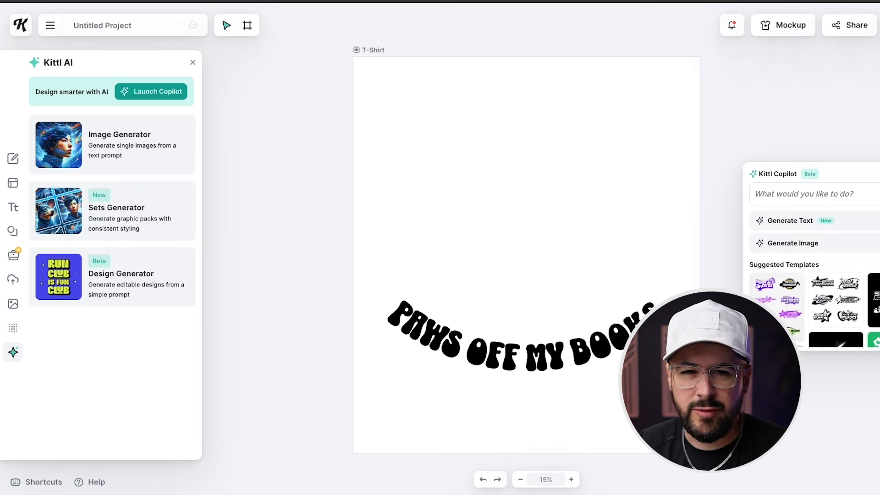
{"action": "left_click", "coordinate": [878, 174]}
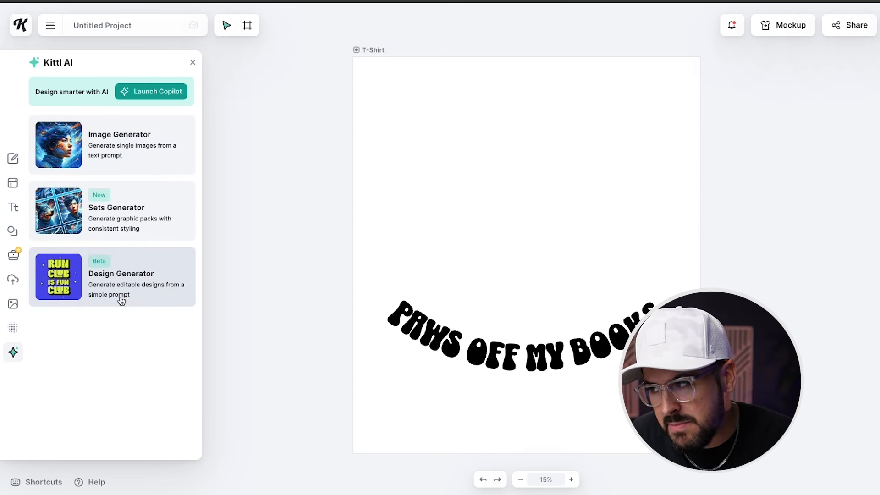
Generate an AI image in a clipart style with the prompt "A cartoon cat reading a book. The image has a white background"
{"action": "left_click", "coordinate": [139, 154]}
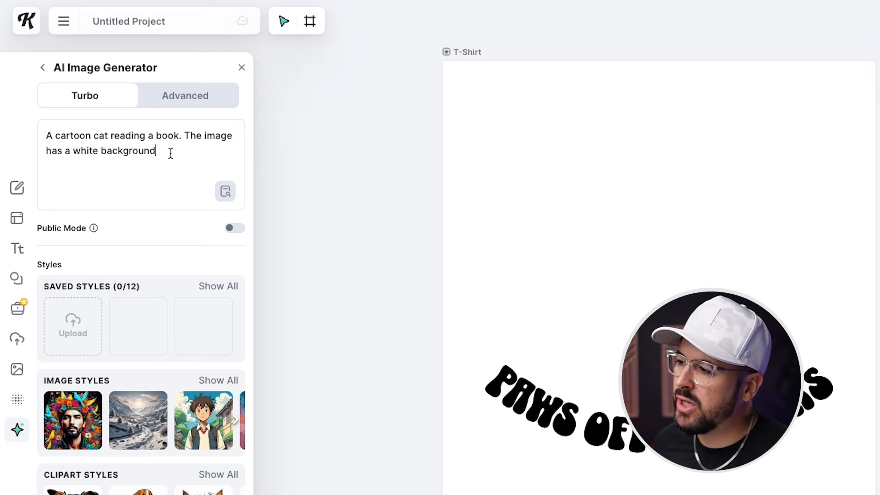
{"action": "scroll", "coordinate": [228, 352], "scroll_direction": "down", "scroll_amount": 3}
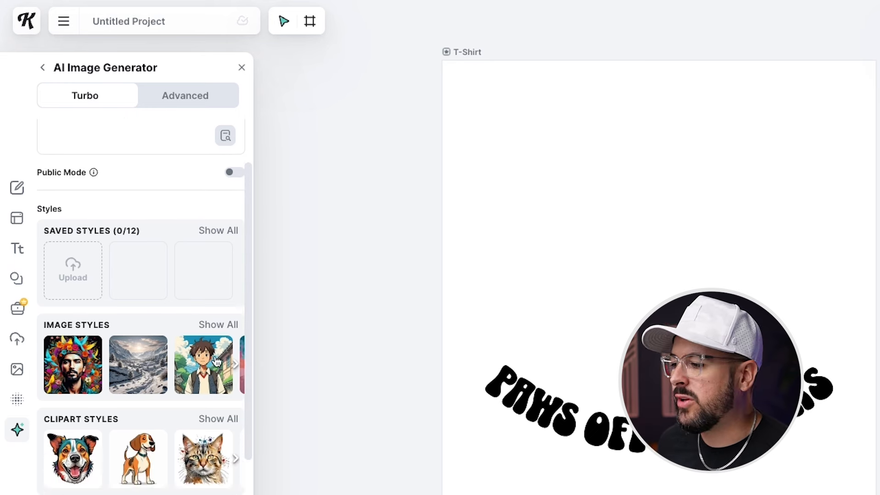
{"action": "left_click", "coordinate": [210, 257]}
{"action": "scroll", "coordinate": [417, 298], "scroll_direction": "down", "scroll_amount": 3}
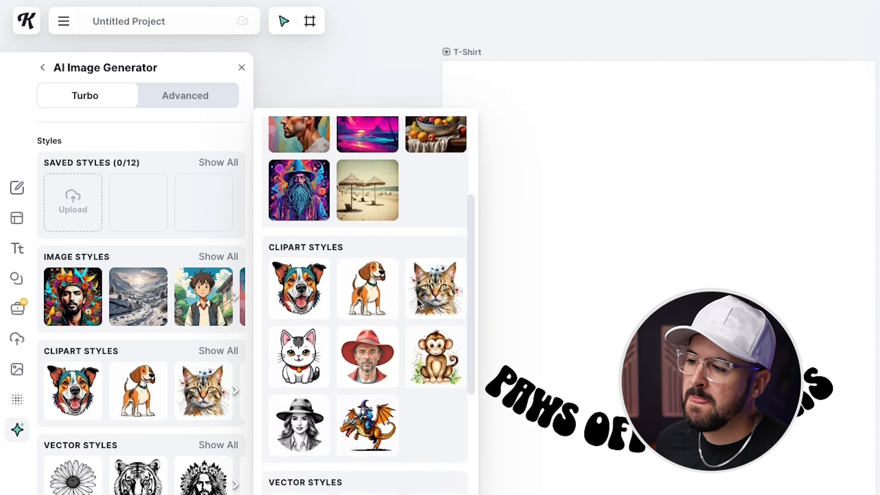
{"action": "scroll", "coordinate": [415, 298], "scroll_direction": "down", "scroll_amount": 4}
{"action": "scroll", "coordinate": [417, 312], "scroll_direction": "up", "scroll_amount": 4}
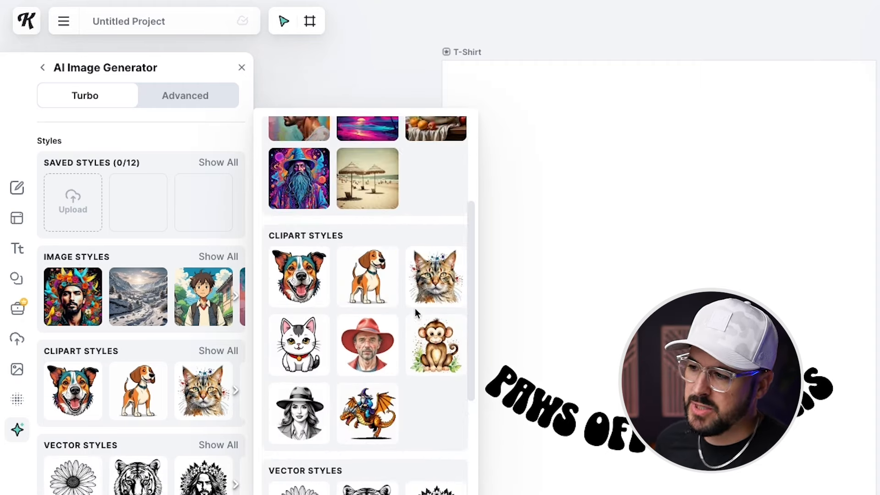
{"action": "left_click", "coordinate": [291, 292]}
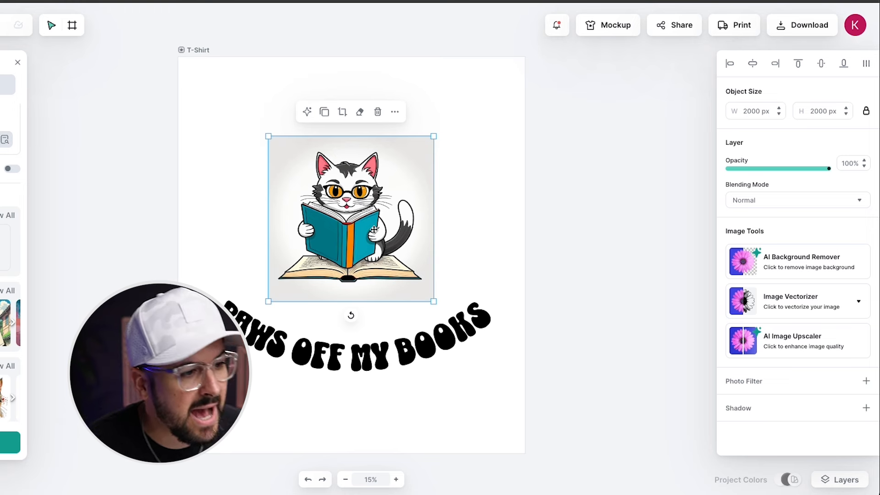
Move the cat image just above the curved headline and remove its background with the AI Background Remover
{"action": "left_click", "coordinate": [365, 216]}
{"action": "left_click_drag", "start_coordinate": [365, 216], "coordinate": [365, 259]}
{"action": "left_click_drag", "start_coordinate": [361, 190], "coordinate": [376, 206]}
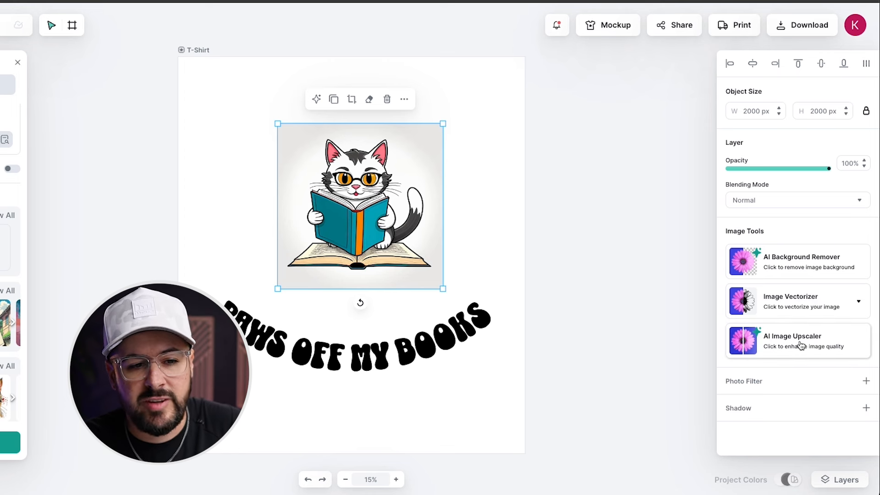
{"action": "left_click", "coordinate": [824, 264]}
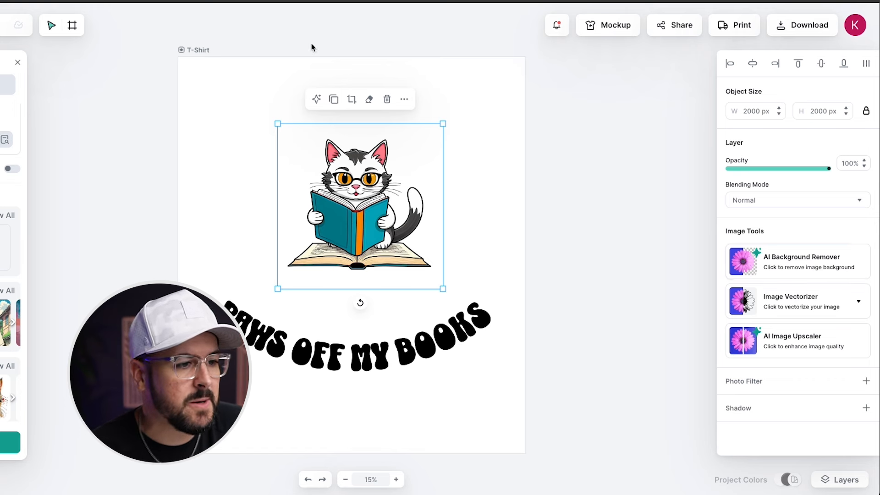
Enlarge the cat image to about 2740 px wide and center it over the curved headline
{"action": "left_click_drag", "start_coordinate": [442, 289], "coordinate": [505, 350]}
{"action": "mouse_move", "coordinate": [422, 270]}
{"action": "left_mouse_down"}
{"action": "mouse_move", "coordinate": [378, 266]}
{"action": "mouse_move", "coordinate": [386, 268]}
{"action": "left_mouse_up"}
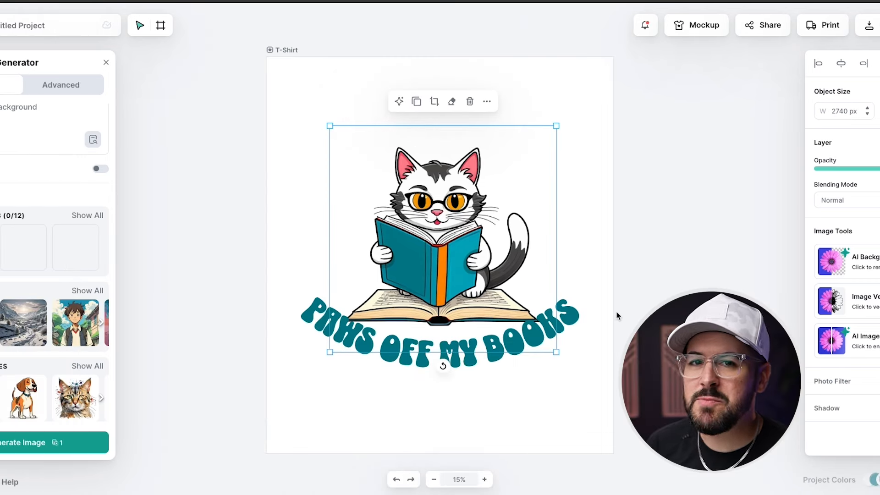
{"action": "left_click", "coordinate": [598, 281]}
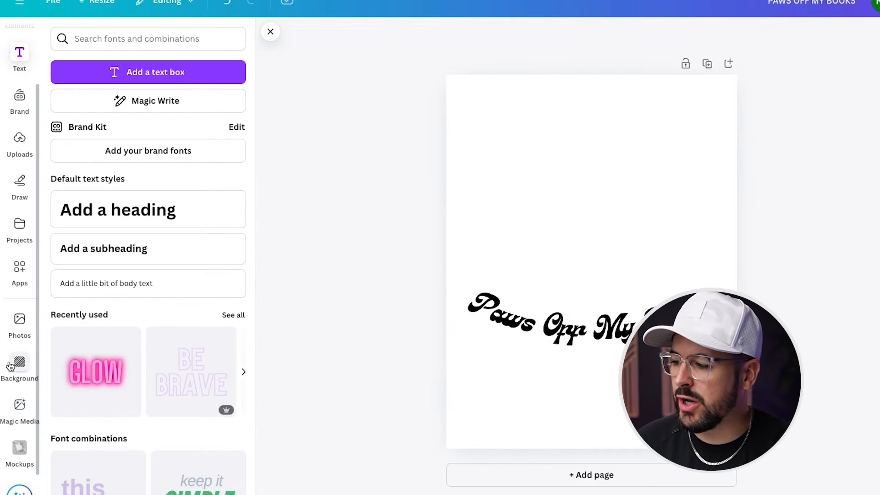
In Canva, generate Hand drawn graphics with Magic Media from the prompt "A cartoon cat reading a book. The image has a white background"
{"action": "left_click", "coordinate": [20, 409]}
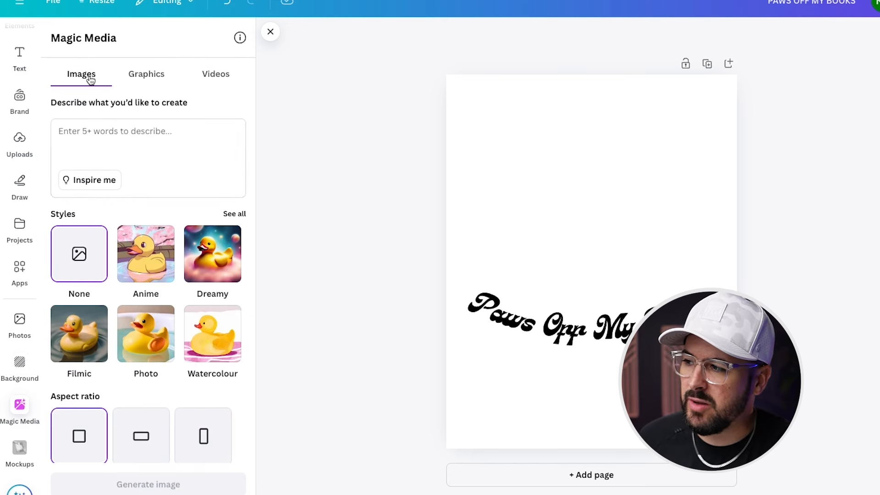
{"action": "left_click", "coordinate": [155, 78]}
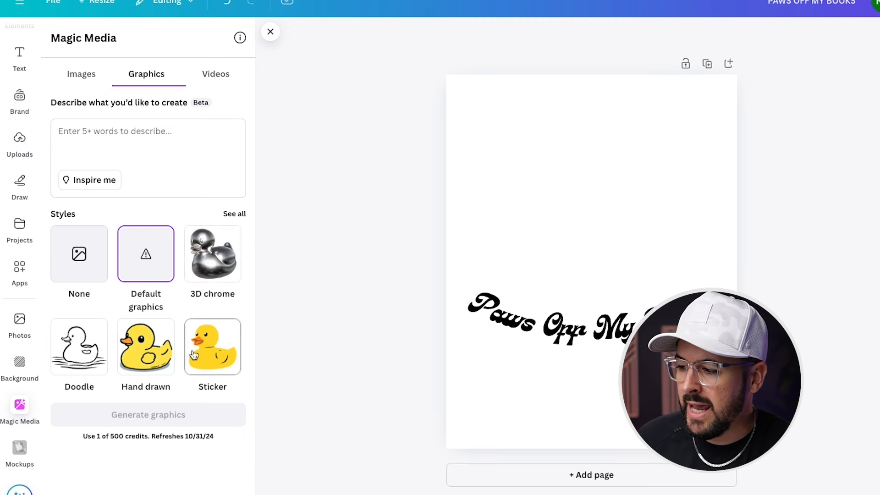
{"action": "left_click", "coordinate": [162, 363]}
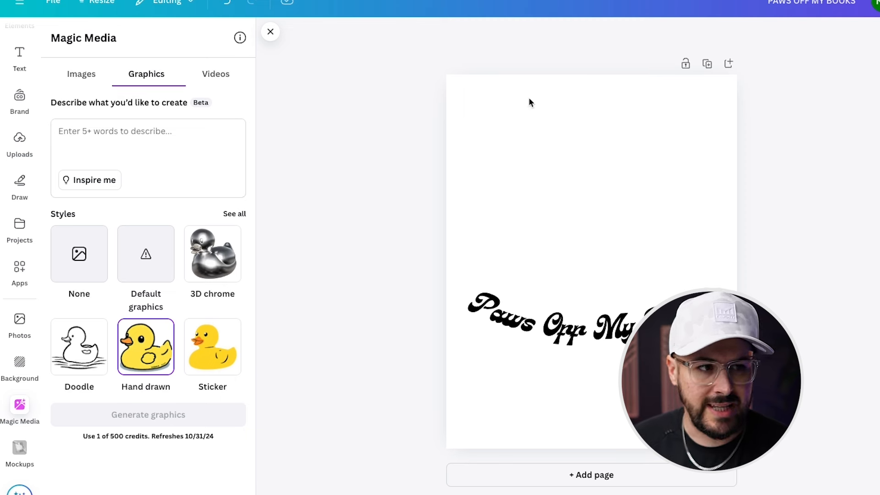
{"action": "left_click", "coordinate": [150, 136]}
{"action": "type", "text": "A cartoon cat reading a book. The image has a white background"}
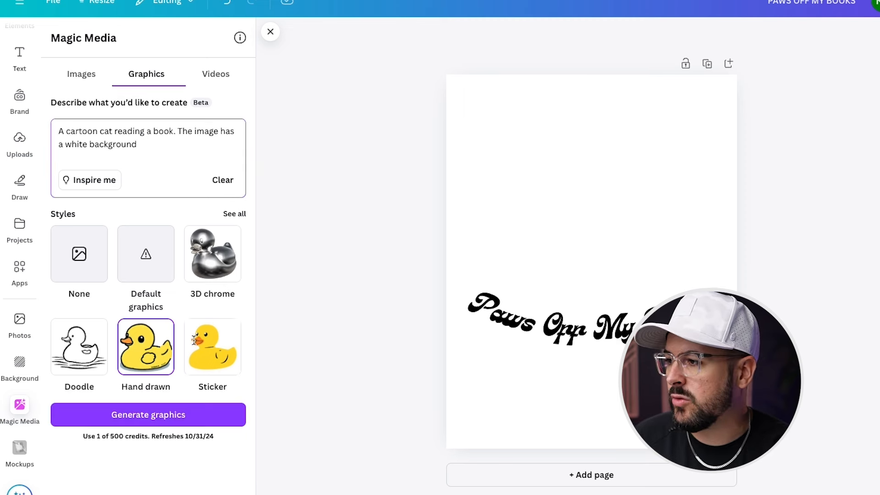
{"action": "left_click", "coordinate": [199, 417]}
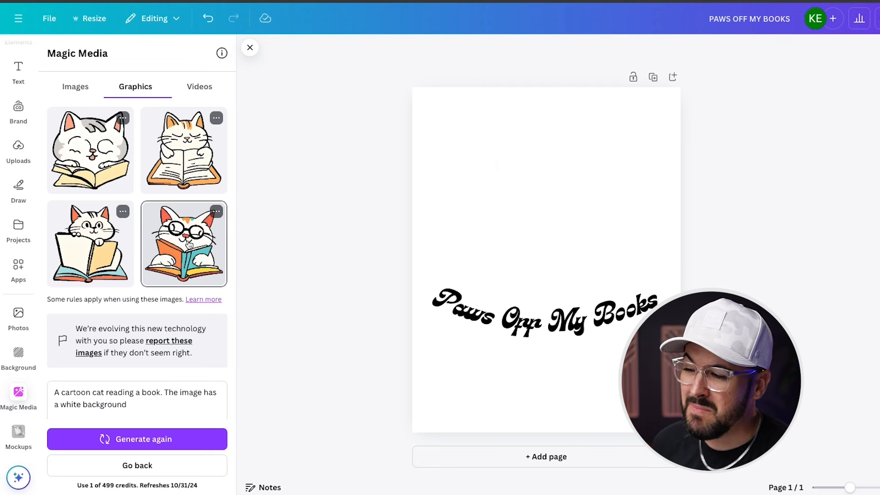
Add the generated cat with round glasses and a colorful book to the page, just above the curved headline
{"action": "left_click", "coordinate": [169, 276]}
{"action": "left_click_drag", "start_coordinate": [534, 266], "coordinate": [528, 234]}
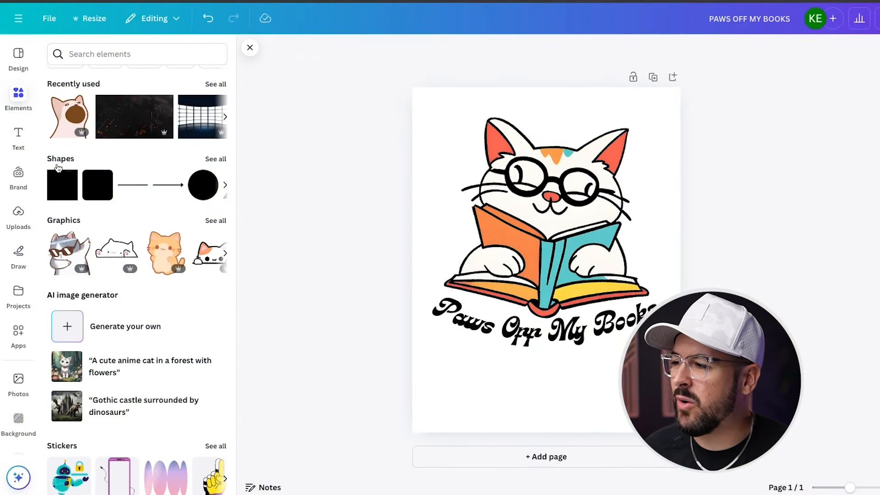
Browse the shapes, graphics and other categories in the elements library
{"action": "left_click", "coordinate": [16, 97]}
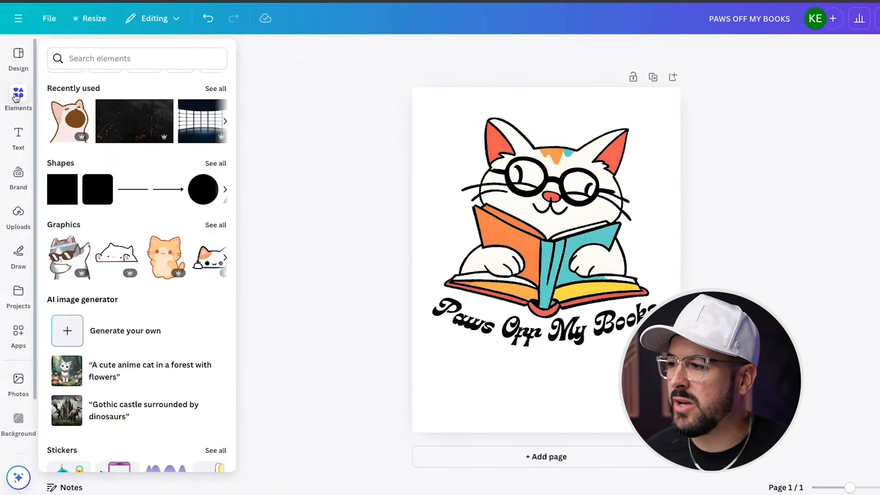
{"action": "scroll", "coordinate": [146, 223], "scroll_direction": "up", "scroll_amount": 2}
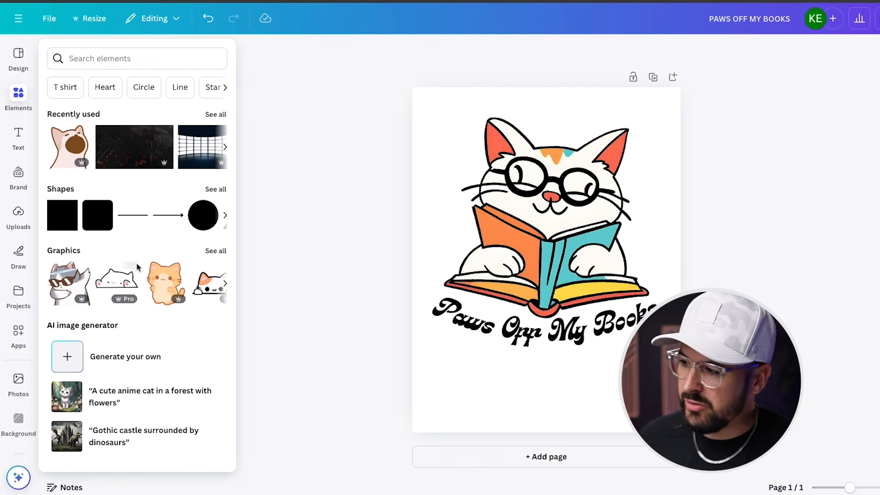
{"action": "scroll", "coordinate": [136, 265], "scroll_direction": "down", "scroll_amount": 4}
{"action": "scroll", "coordinate": [137, 269], "scroll_direction": "up", "scroll_amount": 4}
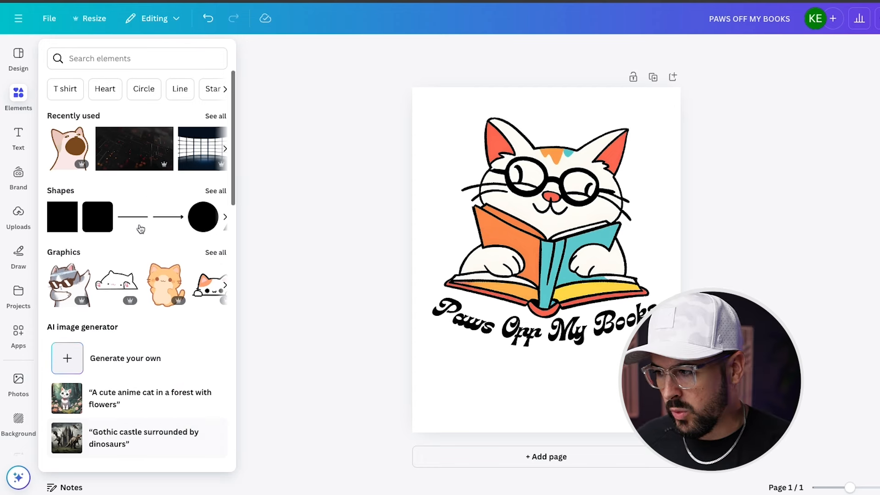
Search the elements library for "motorcycle" and look through the full list of matching graphics
{"action": "left_click", "coordinate": [144, 59]}
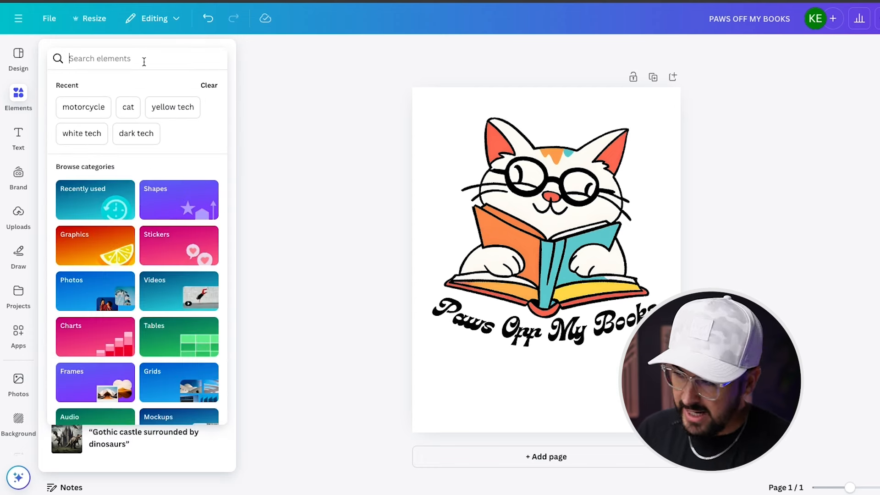
{"action": "left_click", "coordinate": [84, 108]}
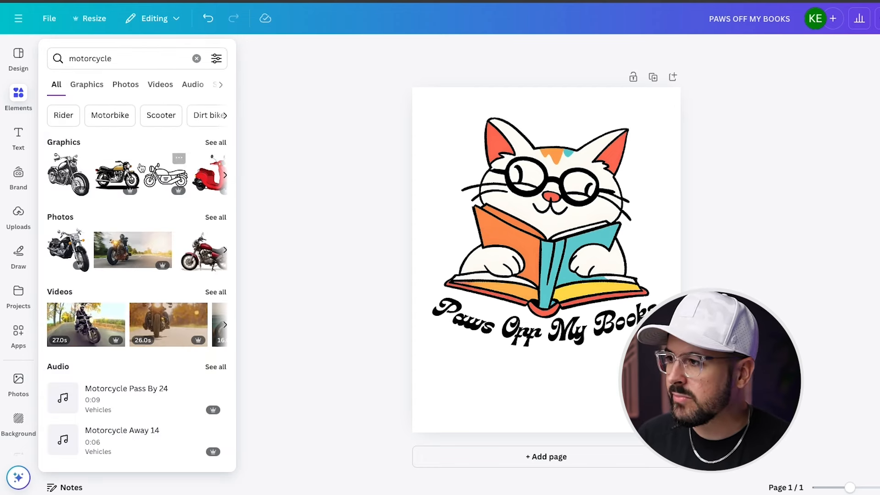
{"action": "left_click", "coordinate": [215, 143]}
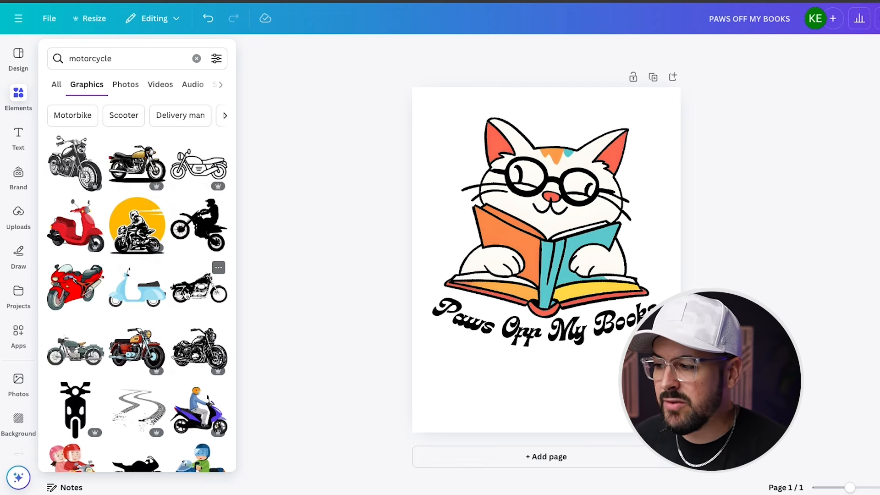
{"action": "scroll", "coordinate": [177, 296], "scroll_direction": "down", "scroll_amount": 10}
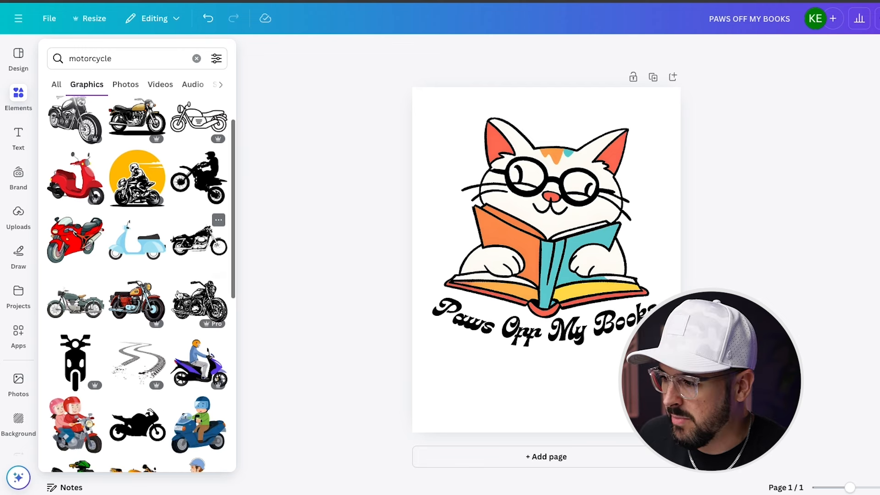
{"action": "scroll", "coordinate": [179, 294], "scroll_direction": "down", "scroll_amount": 5}
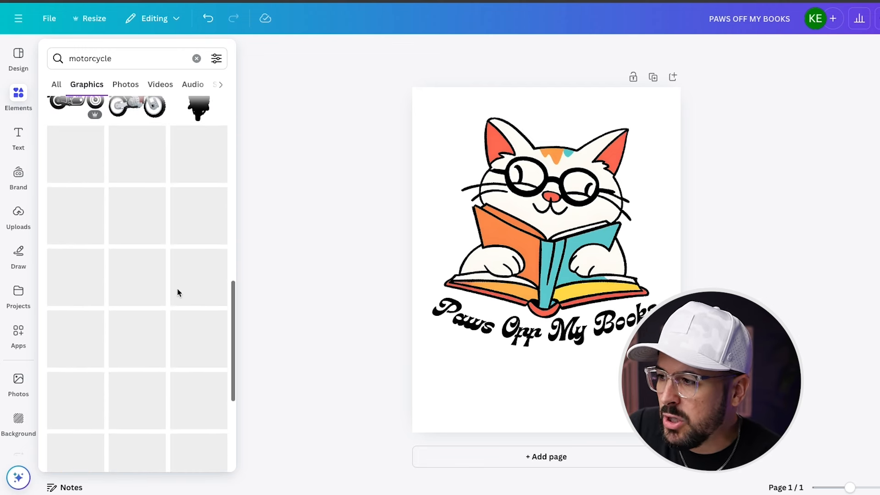
{"action": "scroll", "coordinate": [180, 294], "scroll_direction": "down", "scroll_amount": 5}
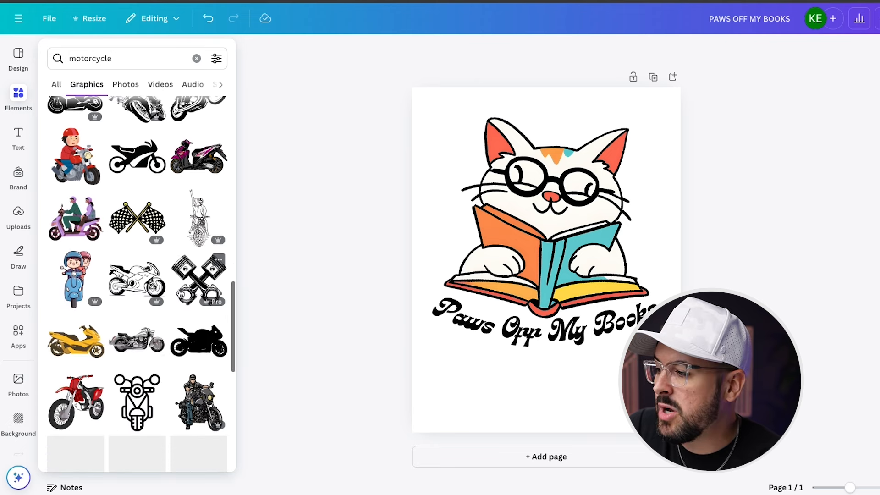
{"action": "scroll", "coordinate": [180, 294], "scroll_direction": "down", "scroll_amount": 4}
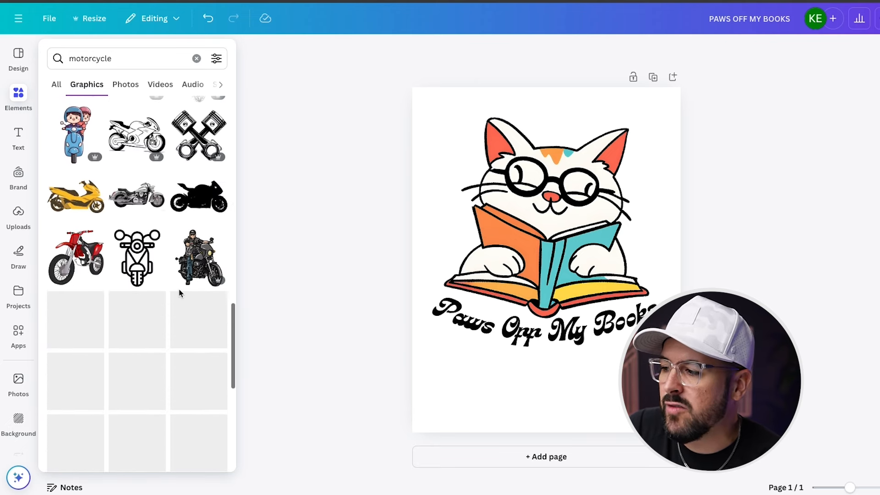
{"action": "scroll", "coordinate": [179, 293], "scroll_direction": "down", "scroll_amount": 8}
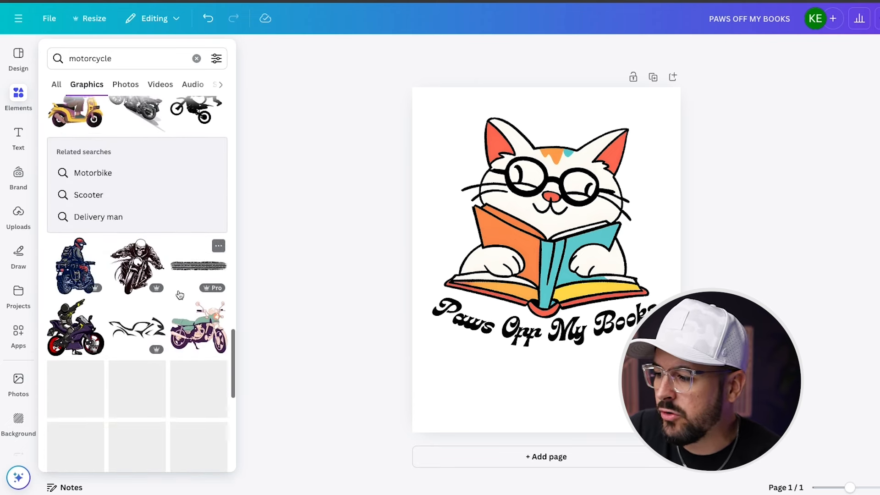
{"action": "scroll", "coordinate": [180, 294], "scroll_direction": "down", "scroll_amount": 5}
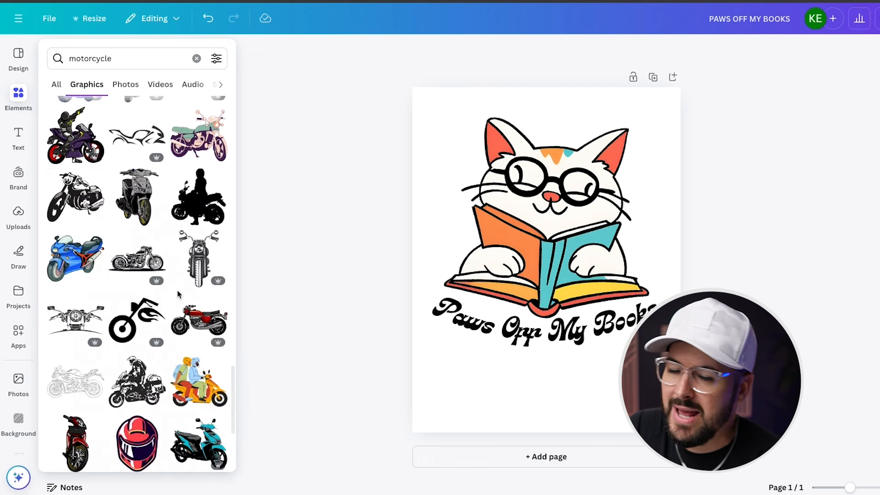
Search the graphics for "cat" and look through the available illustrations
{"action": "left_click", "coordinate": [120, 59]}
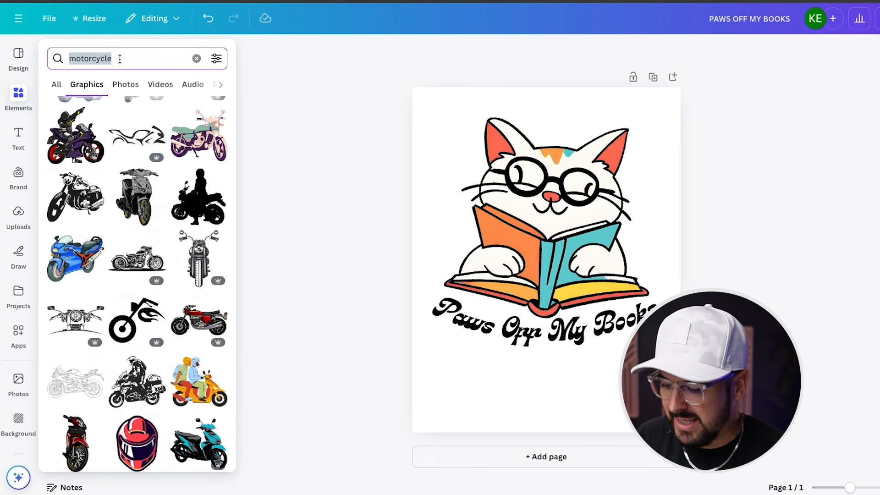
{"action": "type", "text": "cat"}
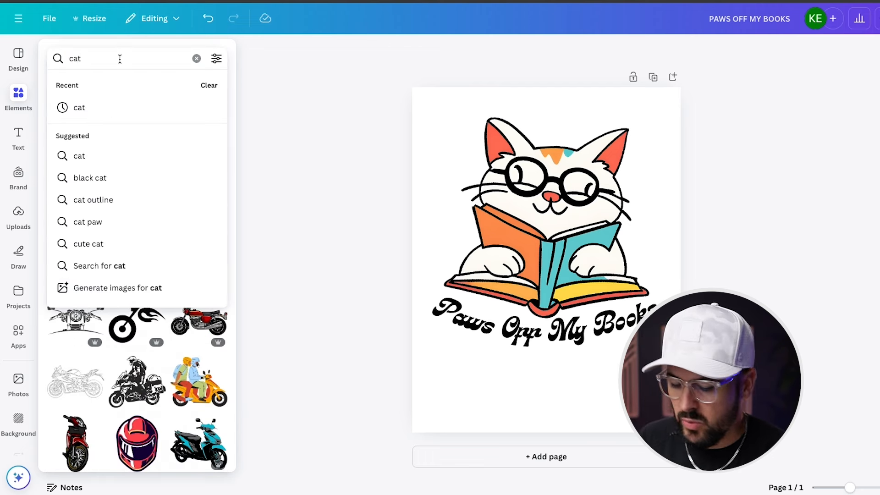
{"action": "key", "text": "Return"}
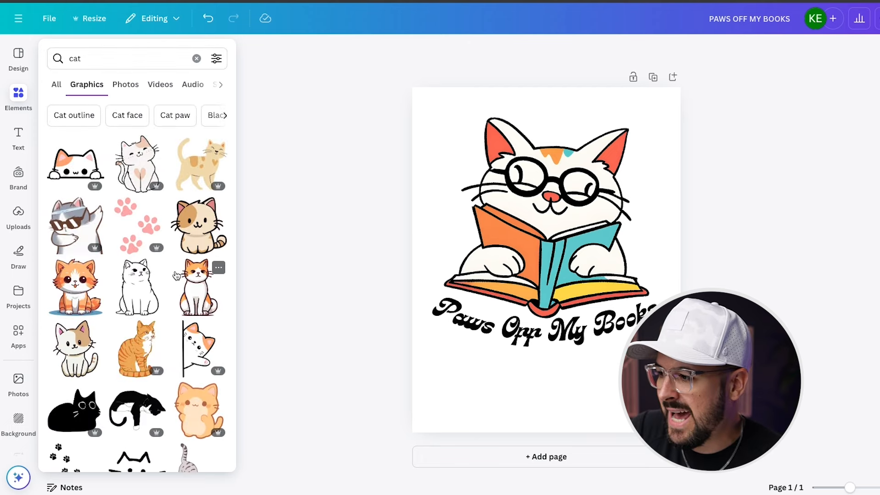
{"action": "scroll", "coordinate": [183, 311], "scroll_direction": "down", "scroll_amount": 6}
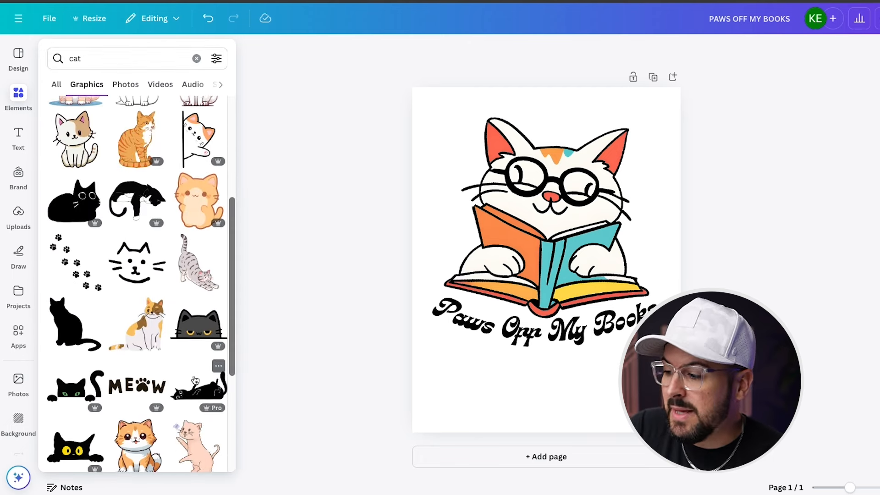
{"action": "scroll", "coordinate": [195, 380], "scroll_direction": "down", "scroll_amount": 3}
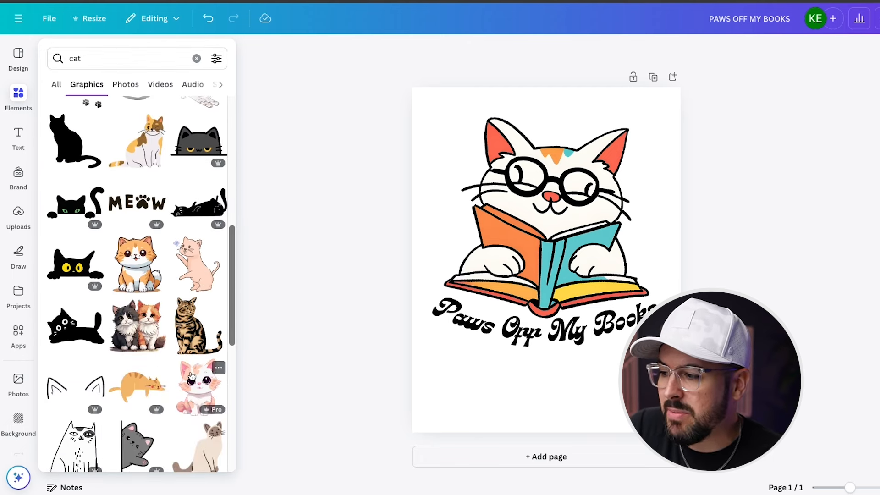
{"action": "scroll", "coordinate": [193, 376], "scroll_direction": "down", "scroll_amount": 5}
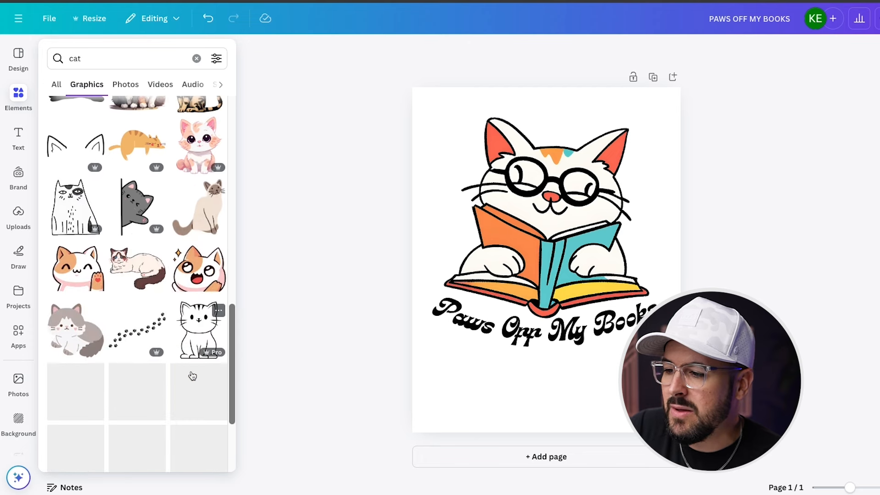
{"action": "scroll", "coordinate": [192, 376], "scroll_direction": "down", "scroll_amount": 4}
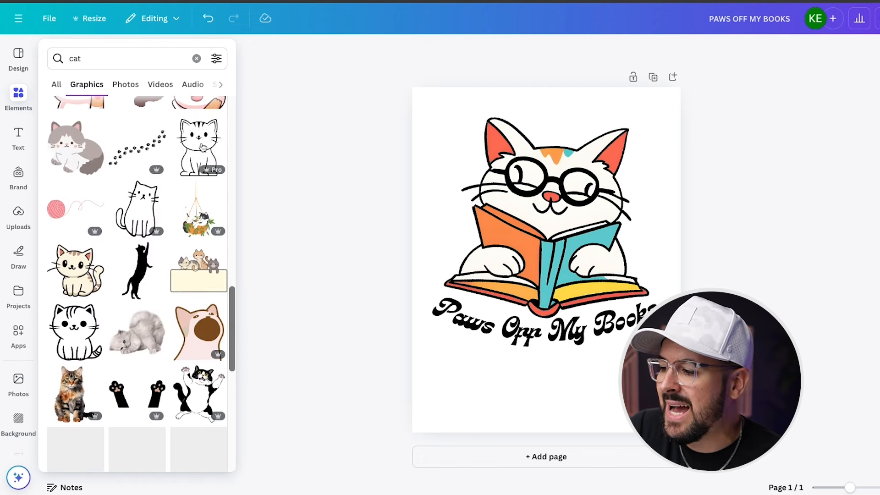
Refine the graphics search to "cat reading" and look through the matching illustrations
{"action": "left_click", "coordinate": [141, 59]}
{"action": "type", "text": "reading"}
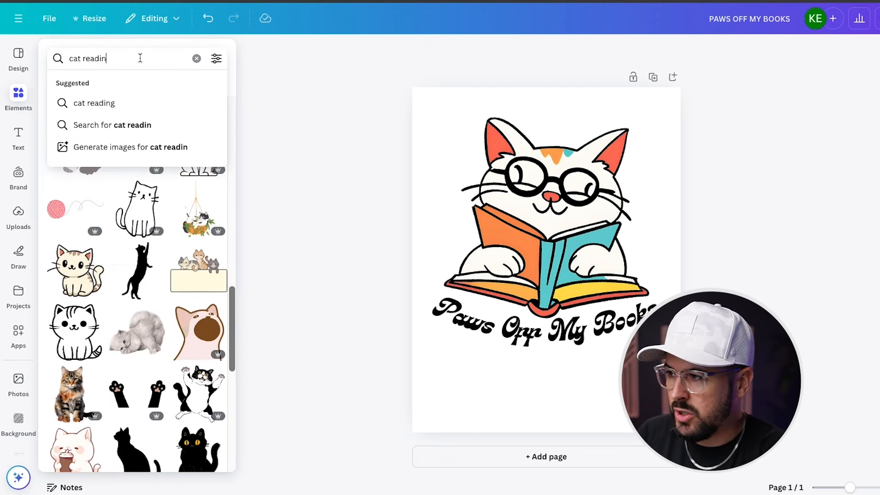
{"action": "key", "text": "Return"}
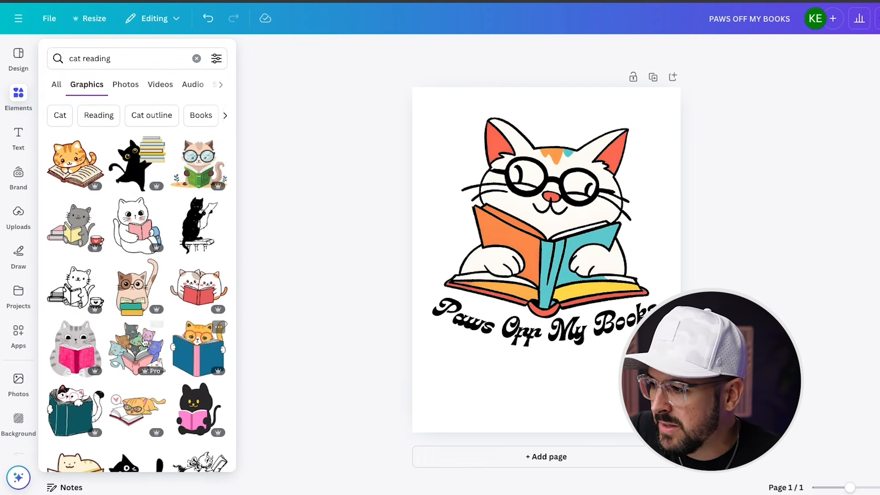
{"action": "scroll", "coordinate": [181, 328], "scroll_direction": "down", "scroll_amount": 3}
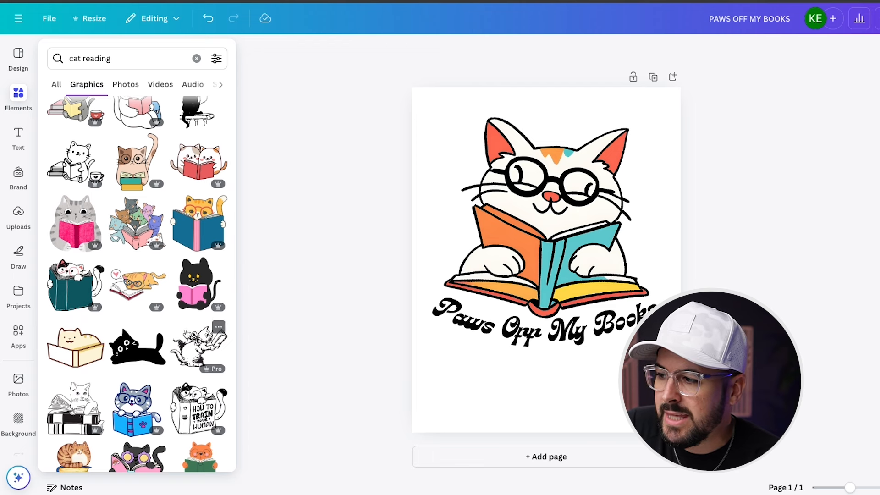
{"action": "scroll", "coordinate": [183, 293], "scroll_direction": "down", "scroll_amount": 10}
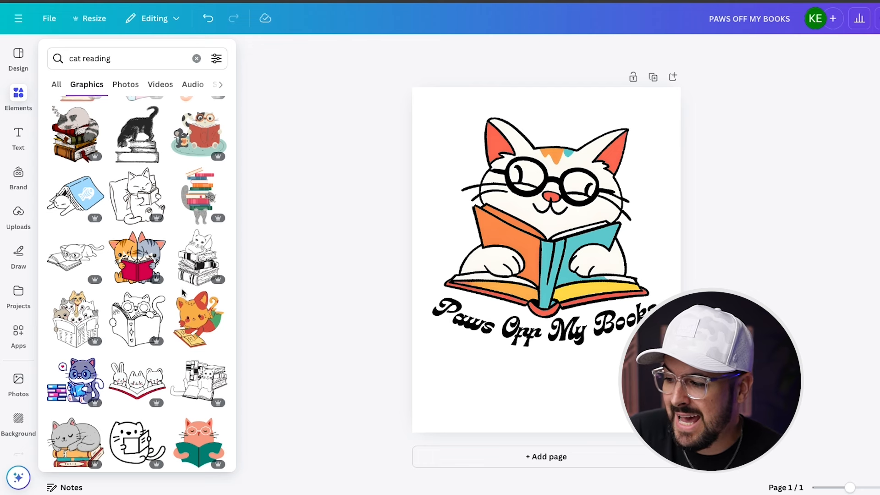
{"action": "scroll", "coordinate": [182, 292], "scroll_direction": "down", "scroll_amount": 3}
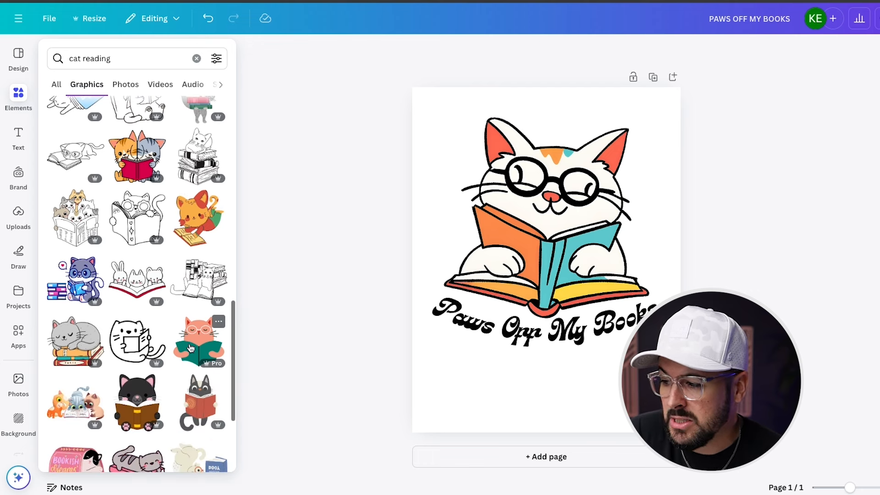
{"action": "scroll", "coordinate": [198, 340], "scroll_direction": "down", "scroll_amount": 10}
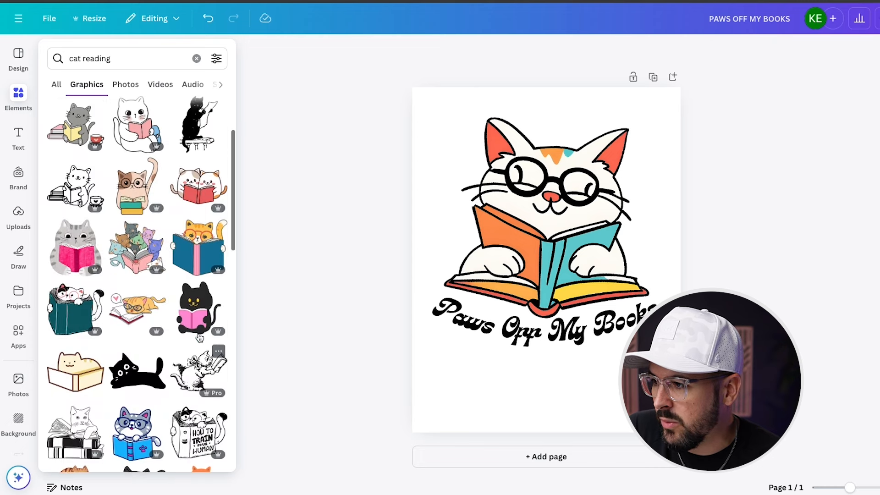
Add the orange cat with the blue book, move it off the page, and delete the AI-generated cat
{"action": "left_click", "coordinate": [199, 258]}
{"action": "left_click_drag", "start_coordinate": [580, 259], "coordinate": [817, 249]}
{"action": "left_click", "coordinate": [615, 213]}
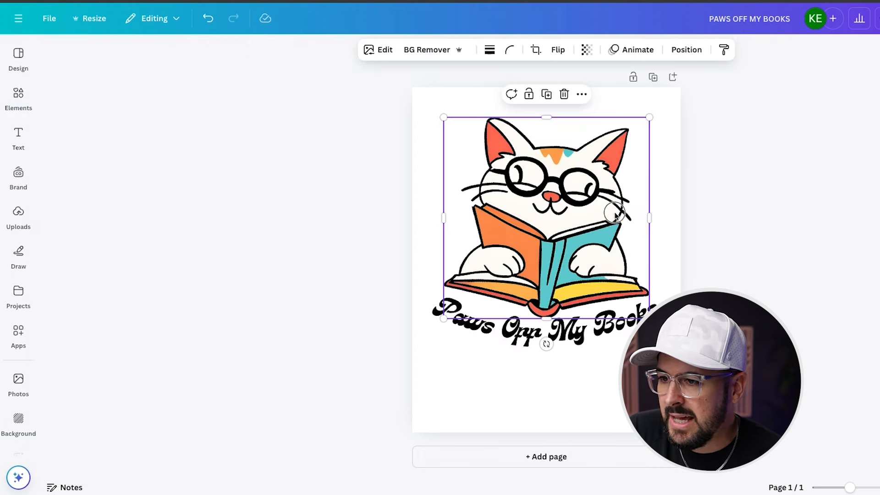
{"action": "key", "text": "Delete"}
Add the orange cat with the blue book to the page, shrink it slightly and center it above the curved headline
{"action": "left_click", "coordinate": [19, 94]}
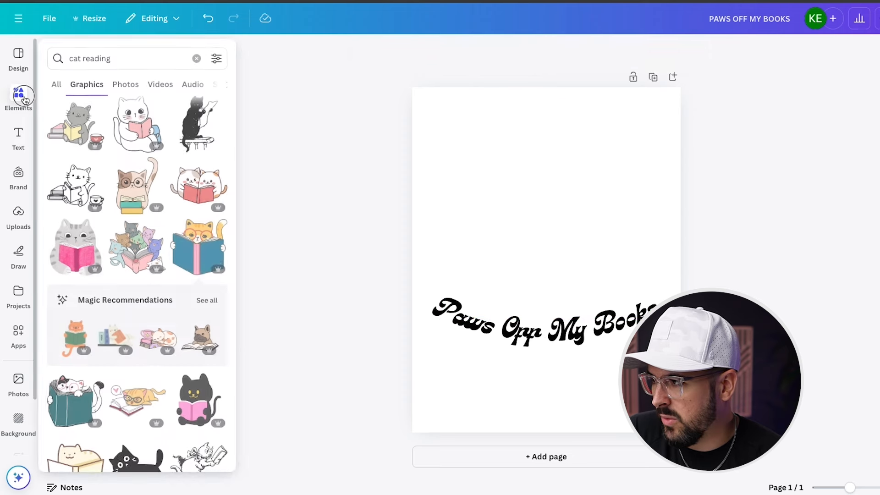
{"action": "left_click", "coordinate": [200, 243]}
{"action": "left_click_drag", "start_coordinate": [550, 258], "coordinate": [550, 223]}
{"action": "left_click_drag", "start_coordinate": [653, 113], "coordinate": [637, 134]}
{"action": "left_click_drag", "start_coordinate": [554, 210], "coordinate": [566, 198]}
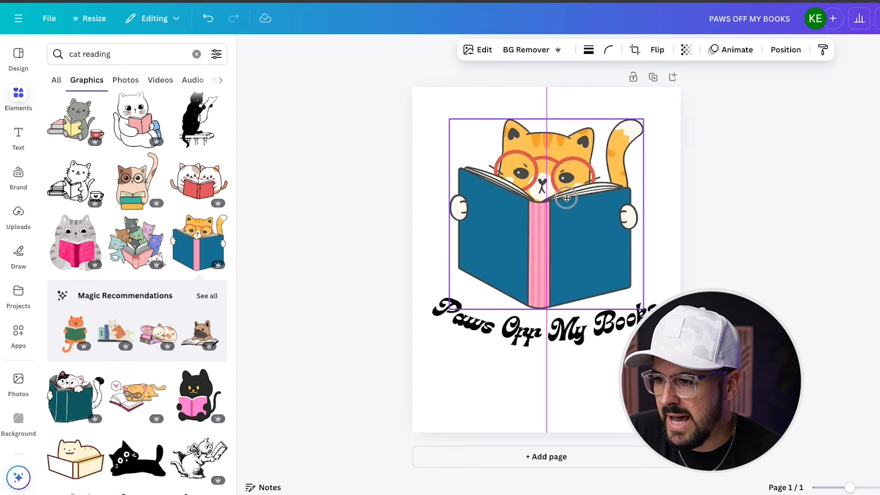
{"action": "left_click", "coordinate": [738, 246]}
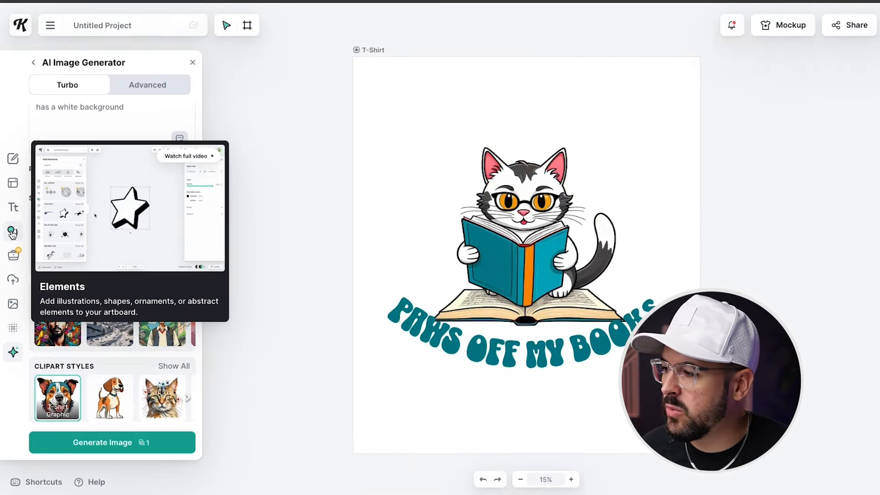
Switch to Kittl and browse the shape categories of its elements library
{"action": "left_click", "coordinate": [12, 231]}
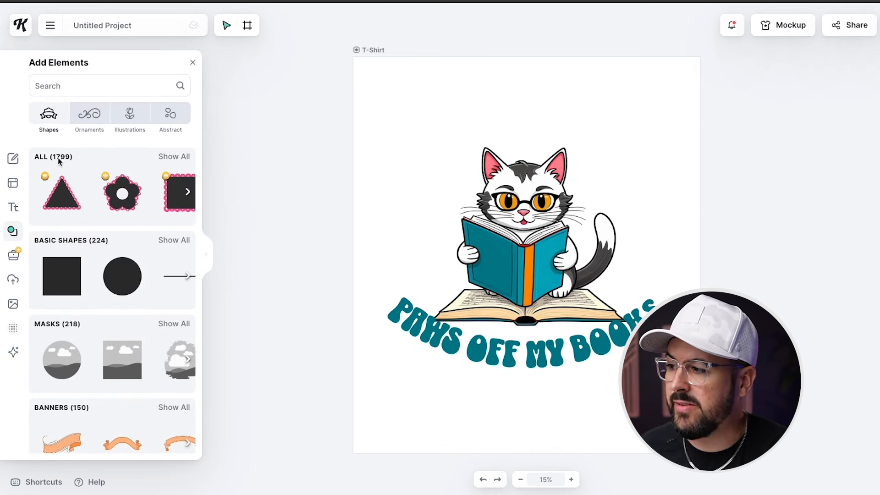
{"action": "scroll", "coordinate": [82, 193], "scroll_direction": "down", "scroll_amount": 5}
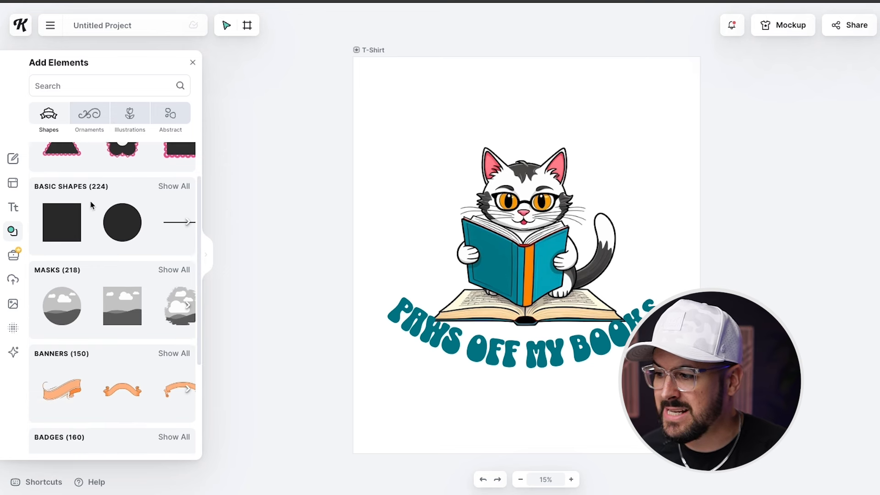
{"action": "scroll", "coordinate": [114, 246], "scroll_direction": "down", "scroll_amount": 6}
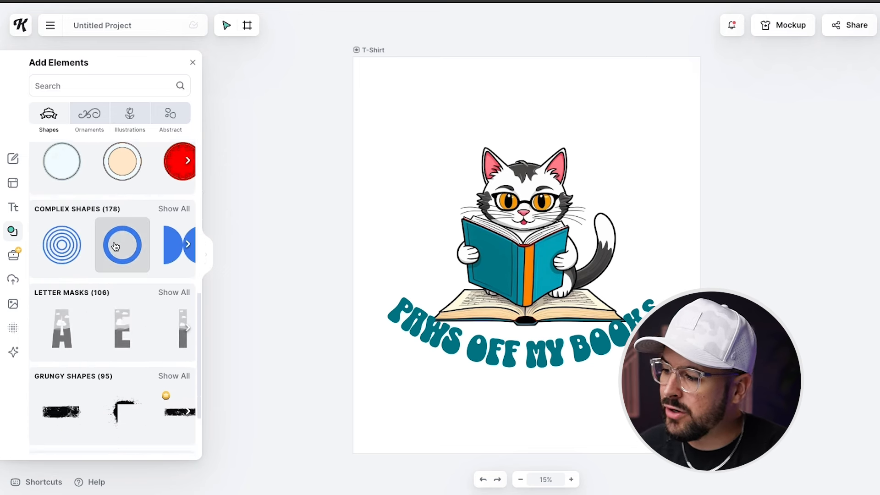
{"action": "scroll", "coordinate": [114, 250], "scroll_direction": "up", "scroll_amount": 6}
{"action": "scroll", "coordinate": [116, 253], "scroll_direction": "up", "scroll_amount": 5}
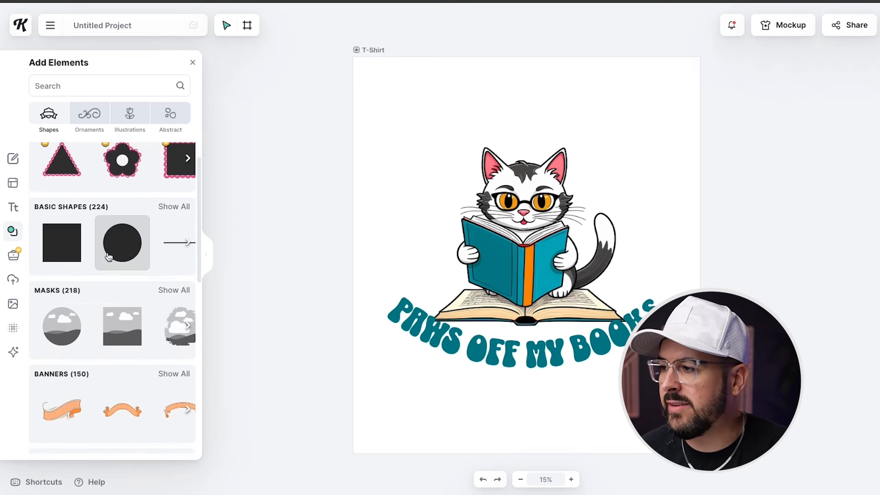
Search the elements library for "cat", look over the illustrations and refine the search to "cat reading"
{"action": "left_click", "coordinate": [64, 87]}
{"action": "type", "text": "cat"}
{"action": "key", "text": "Return"}
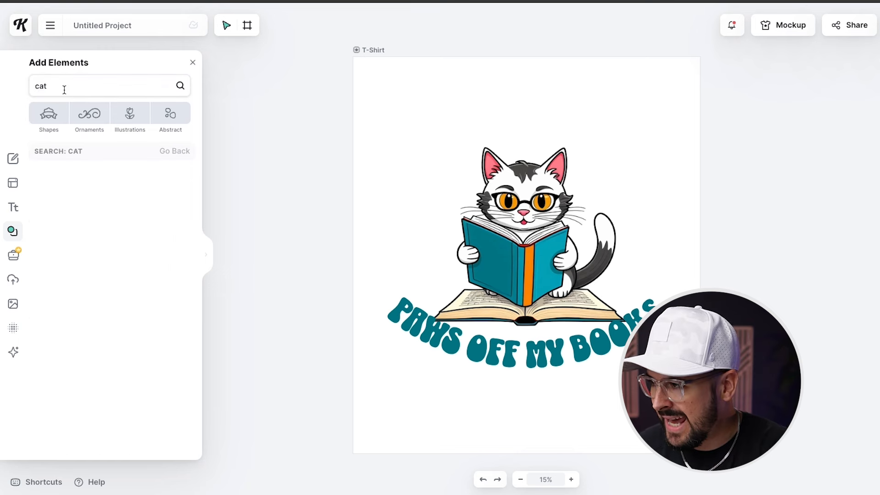
{"action": "scroll", "coordinate": [85, 254], "scroll_direction": "down", "scroll_amount": 2}
{"action": "scroll", "coordinate": [138, 330], "scroll_direction": "up", "scroll_amount": 2}
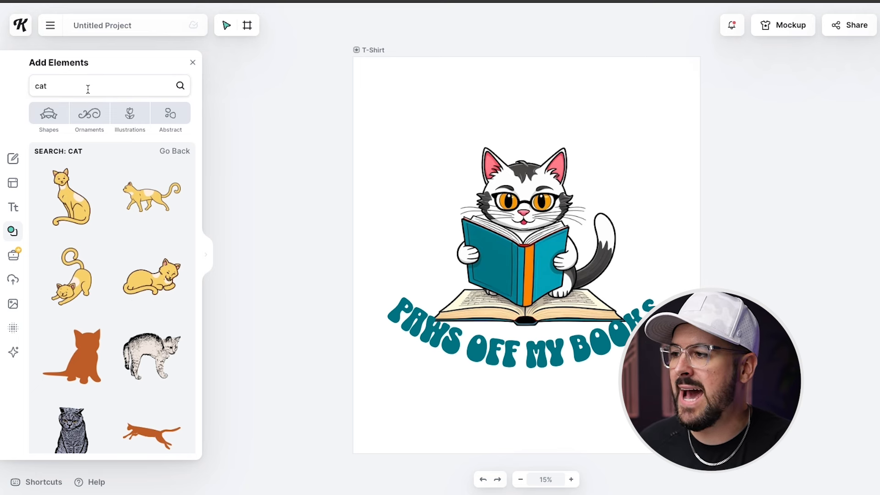
{"action": "type", "text": "reading"}
{"action": "key", "text": "Return"}
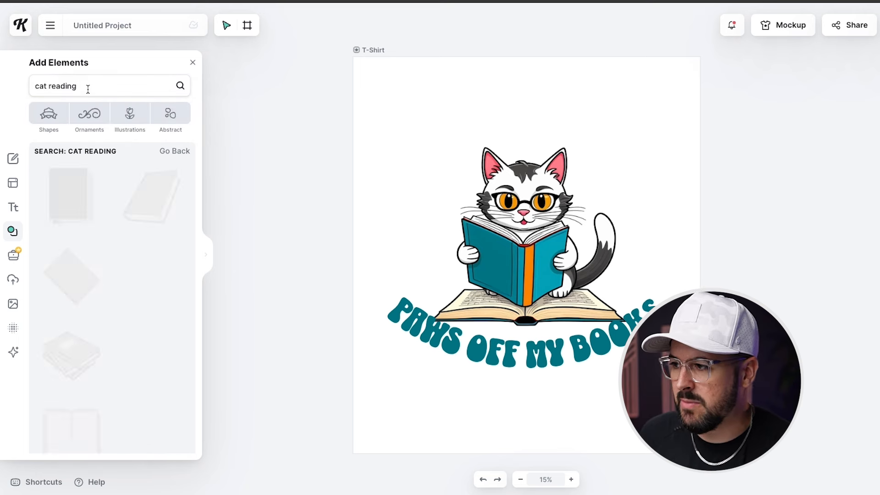